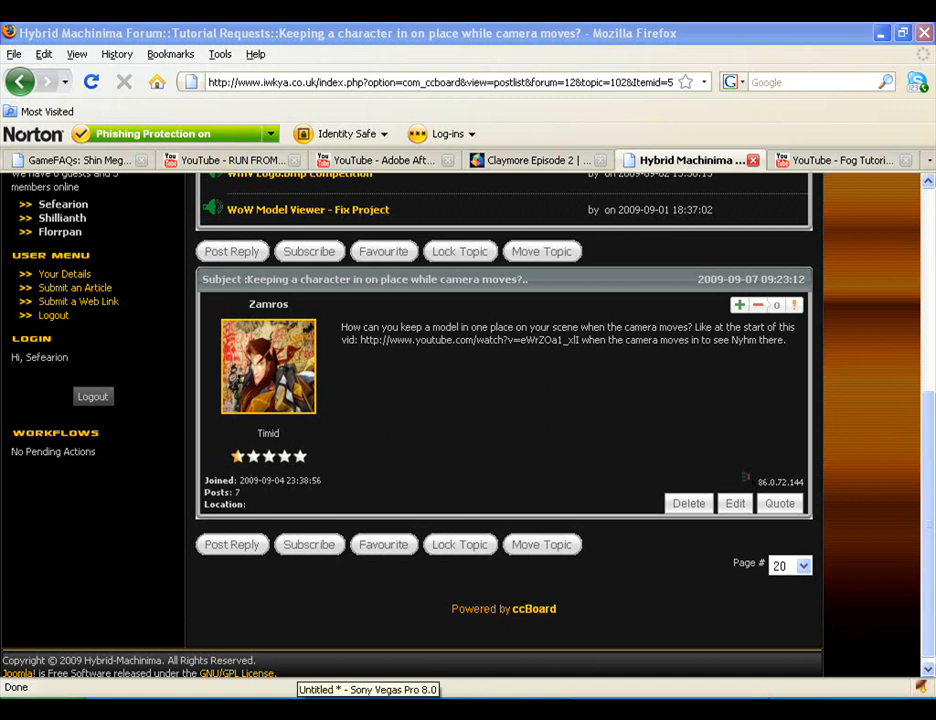
# - Switch to Sony Vegas Pro and play the background footage from the start of the timeline
pyautogui.click(385, 708)
pyautogui.click(258, 517)
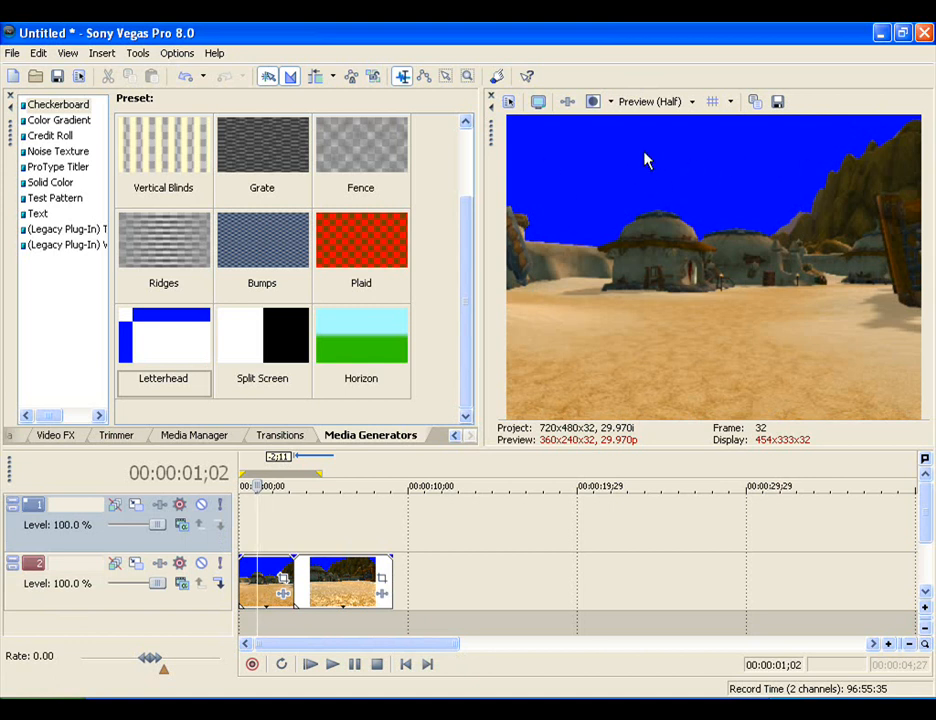
pyautogui.hotkey('alt', 'Left')
pyautogui.hotkey('alt', 'Left')
pyautogui.hotkey('alt', 'Left')
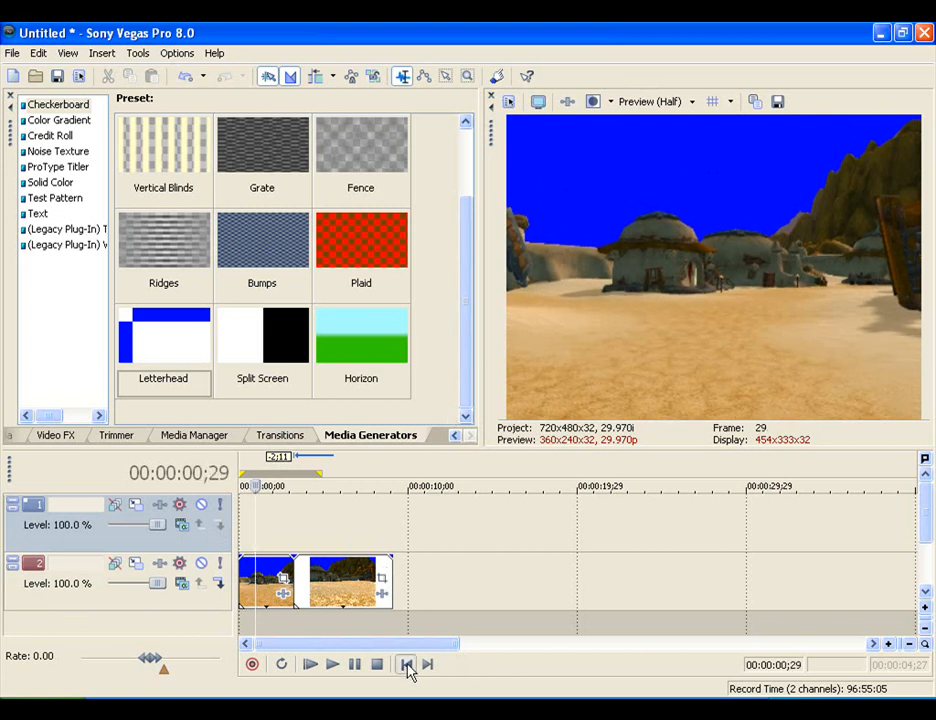
pyautogui.click(407, 668)
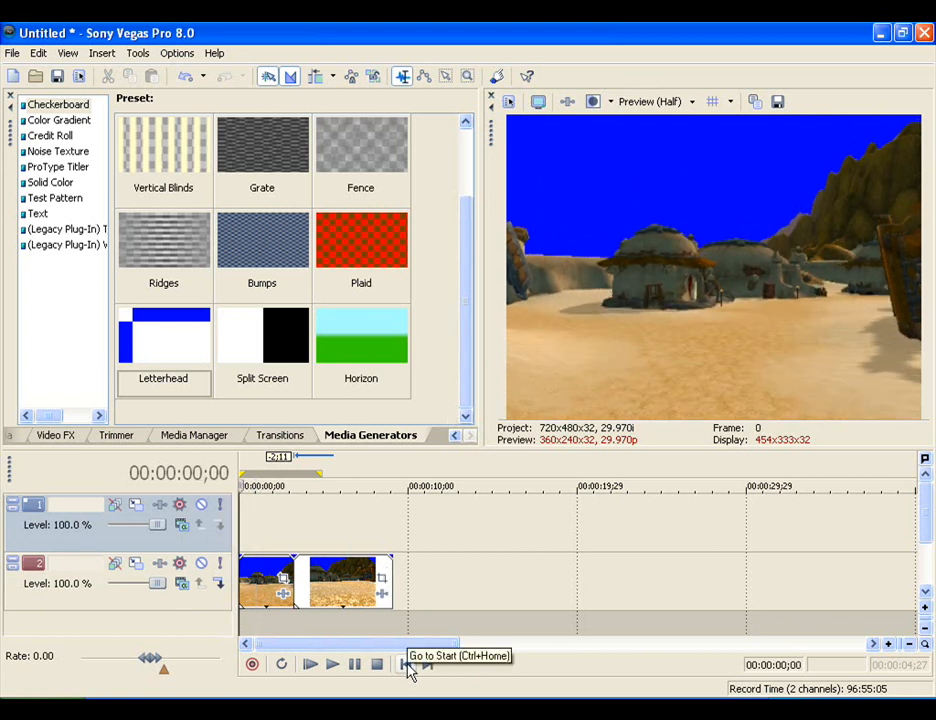
pyautogui.click(341, 670)
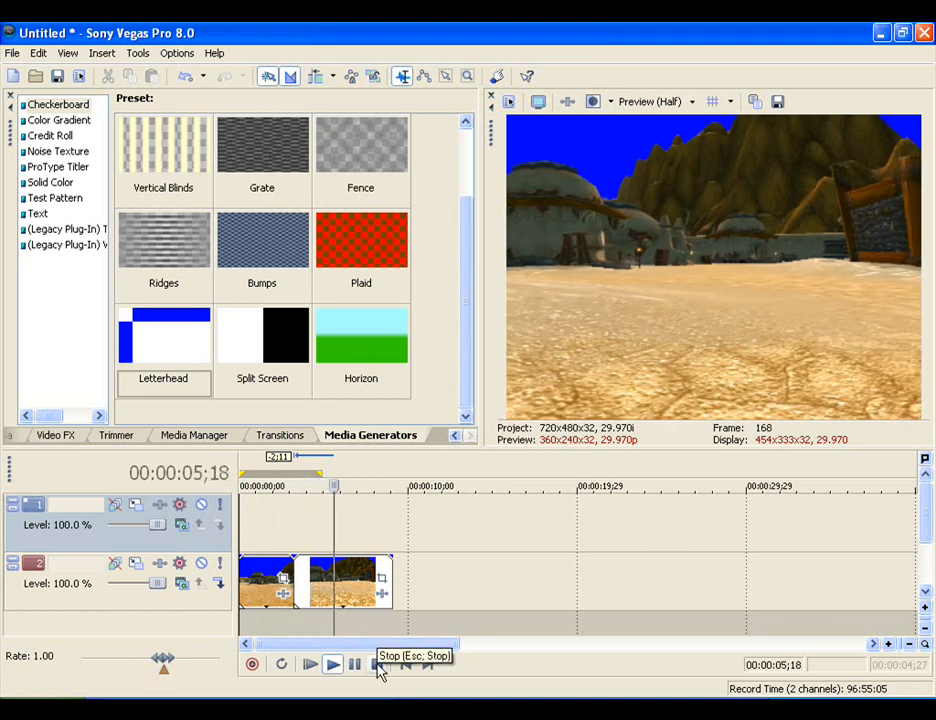
pyautogui.click(378, 665)
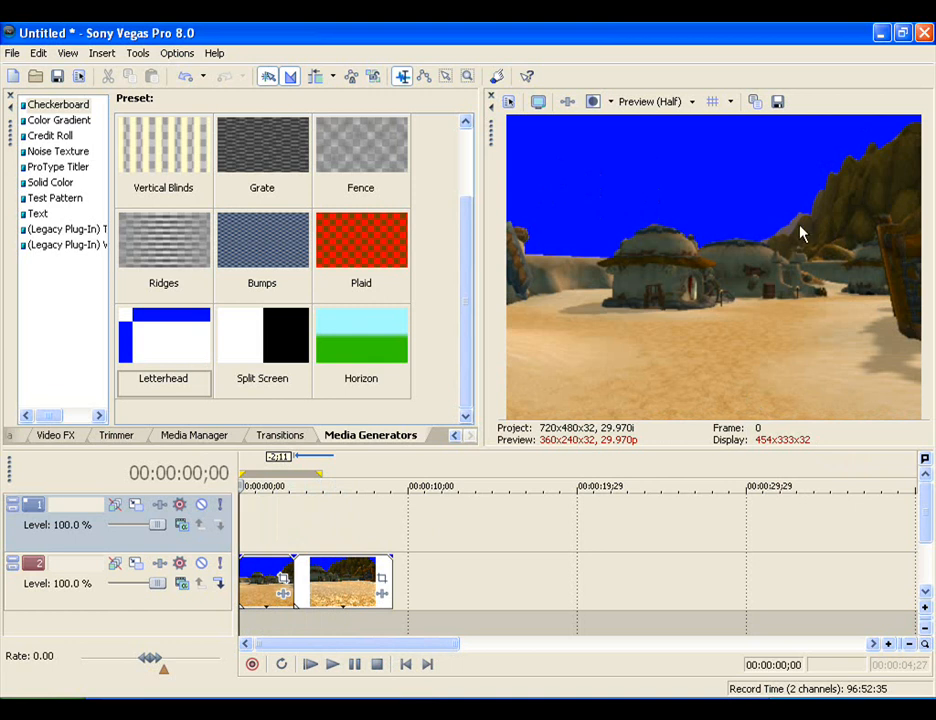
# - Add the WoWModelViewer character clip from the Model Viewer Footage folder to track 1, after the background clips
pyautogui.click(460, 708)
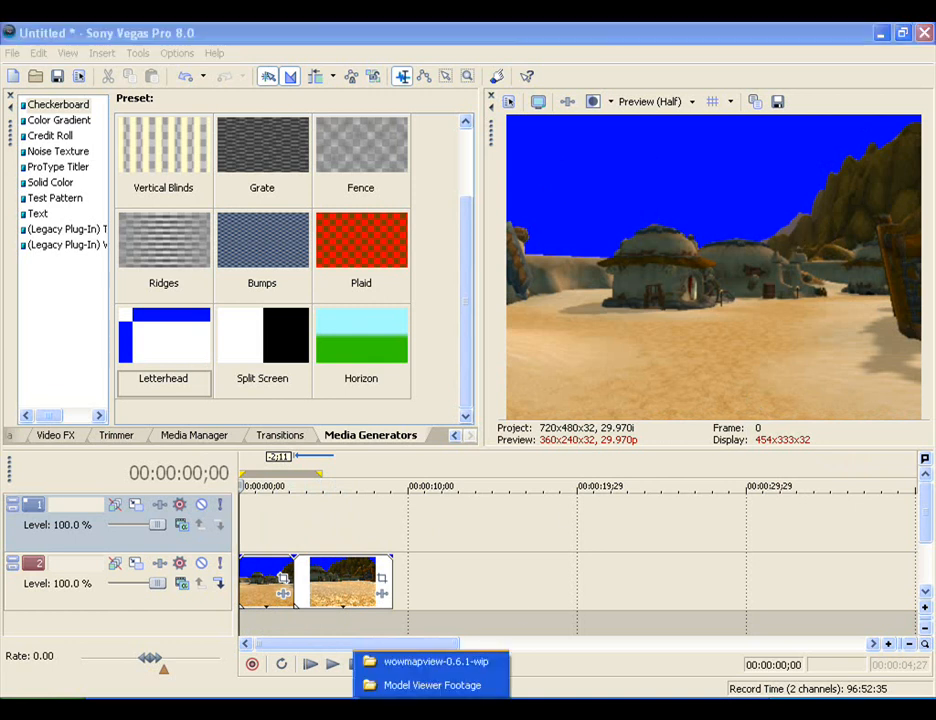
pyautogui.click(432, 685)
pyautogui.click(602, 597)
pyautogui.moveTo(602, 597); pyautogui.dragTo(428, 535)
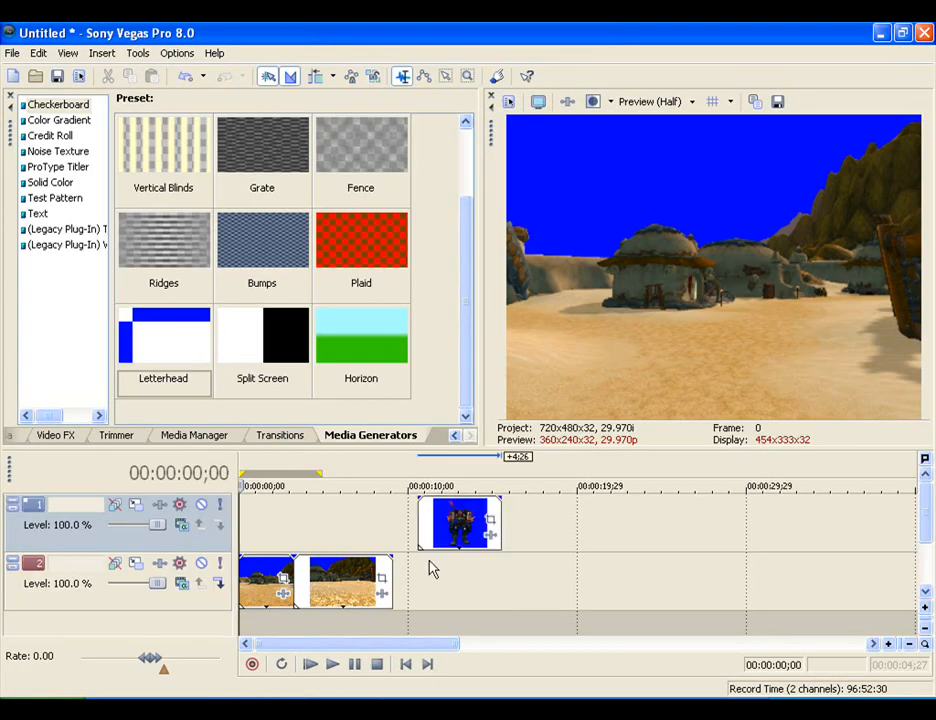
# - Set Maintain aspect ratio to No in the character clip's Event Pan/Crop settings
pyautogui.click(437, 530)
pyautogui.rightClick(464, 533)
pyautogui.click(514, 217)
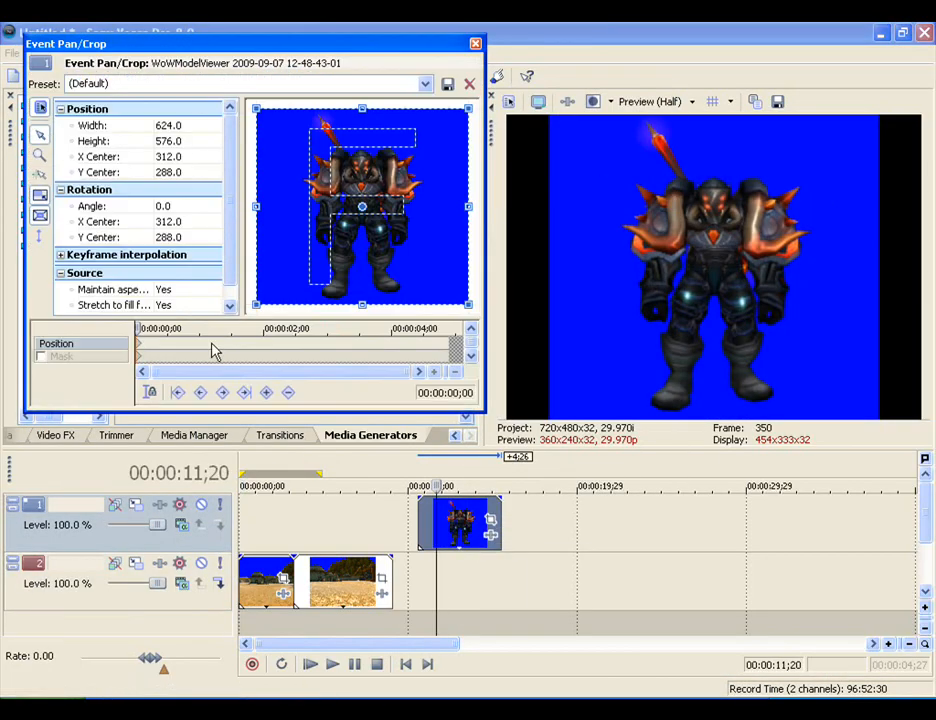
pyautogui.click(164, 290)
pyautogui.click(172, 313)
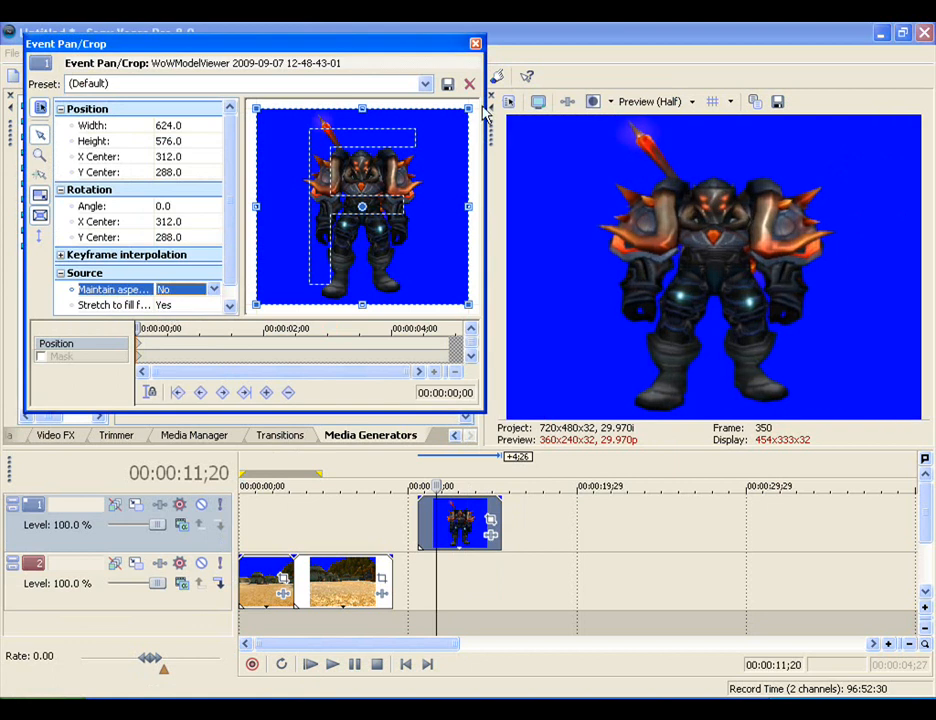
pyautogui.click(475, 43)
# - Apply the Sony Chroma Keyer to the character clip with the Anti-Fade preset to key out the blue background
pyautogui.click(491, 536)
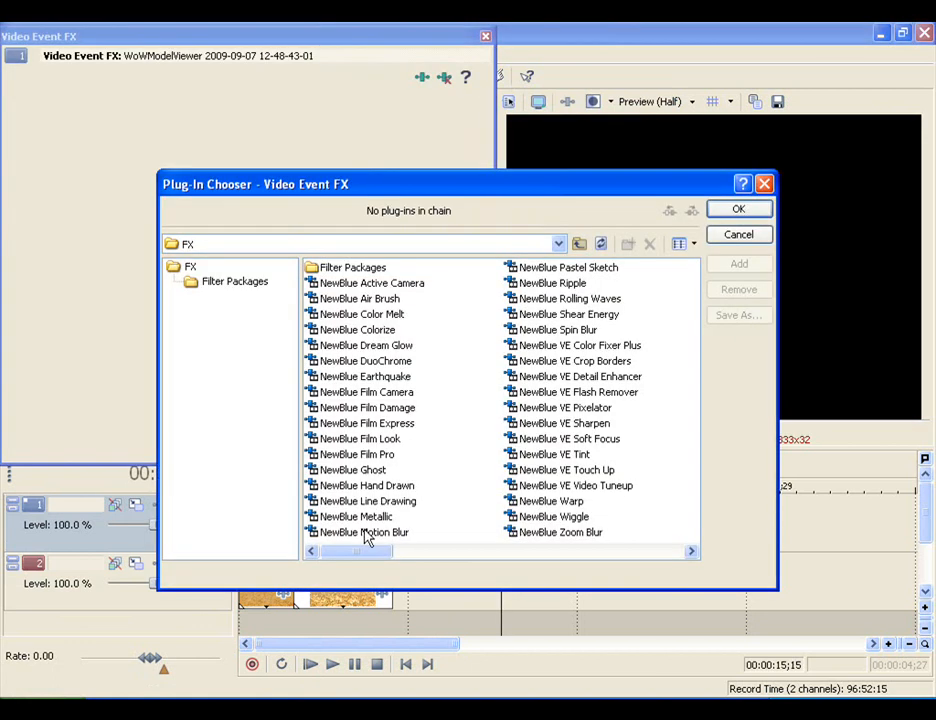
pyautogui.moveTo(364, 551); pyautogui.dragTo(500, 551)
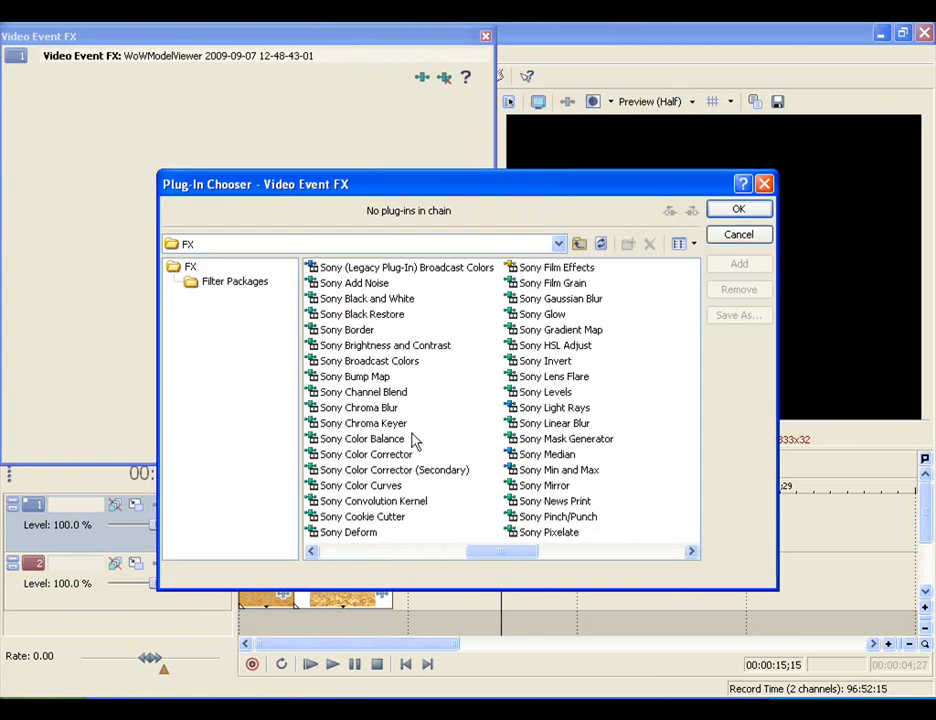
pyautogui.click(363, 423)
pyautogui.click(736, 264)
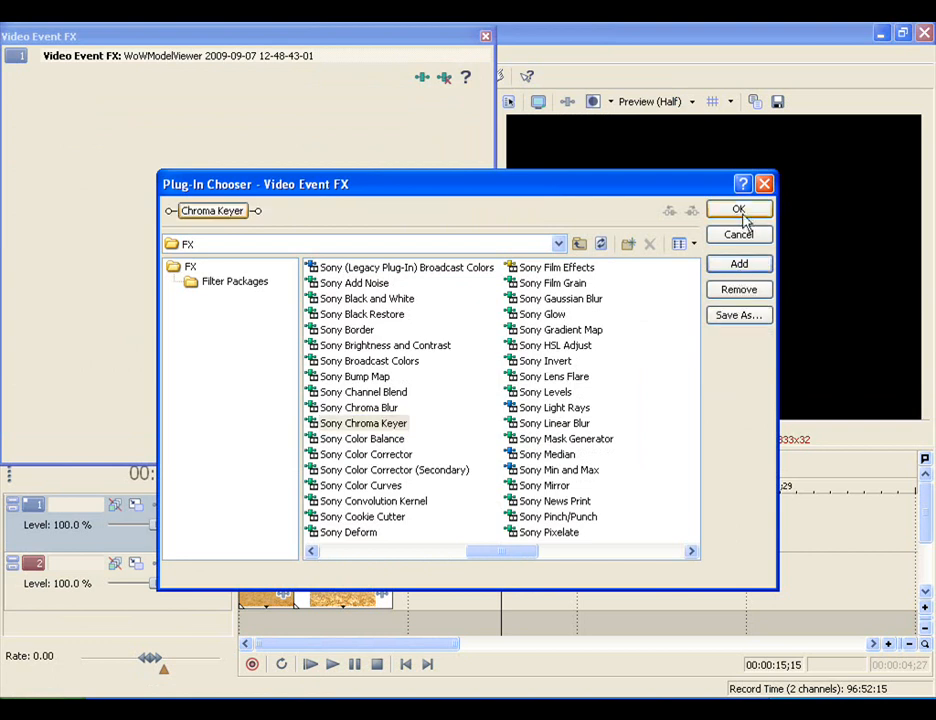
pyautogui.click(738, 208)
pyautogui.click(419, 105)
pyautogui.click(165, 187)
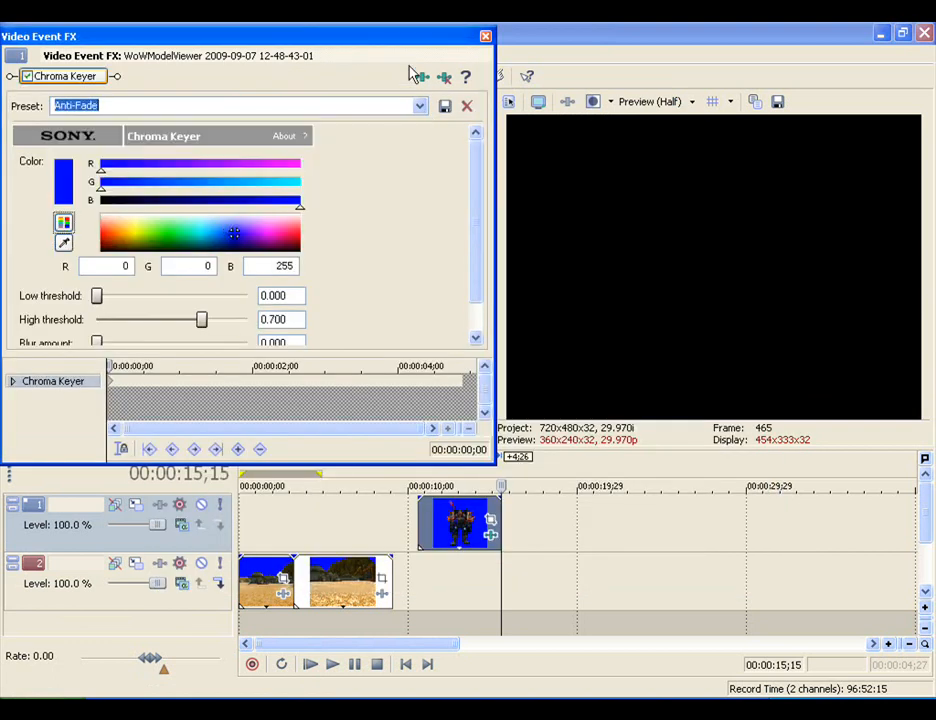
pyautogui.click(484, 40)
# - Move the character clip to the start of track 1 and shift the second background clip about 6;11 later on track 2
pyautogui.moveTo(466, 522); pyautogui.dragTo(286, 522)
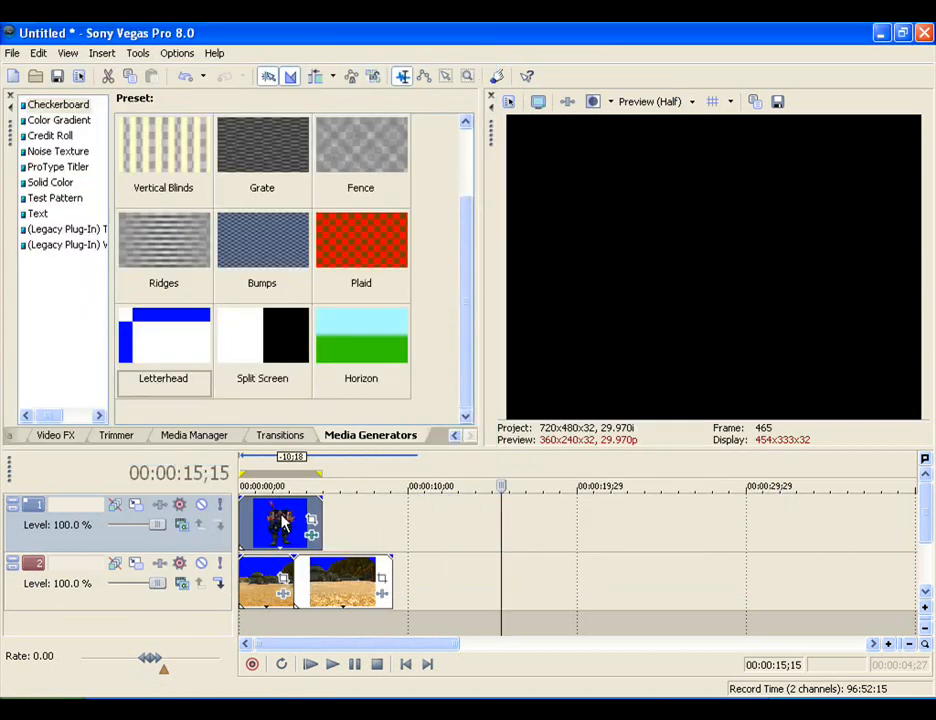
pyautogui.click(264, 632)
pyautogui.moveTo(322, 598); pyautogui.dragTo(429, 598)
pyautogui.click(290, 630)
pyautogui.scroll(2, 290, 630)
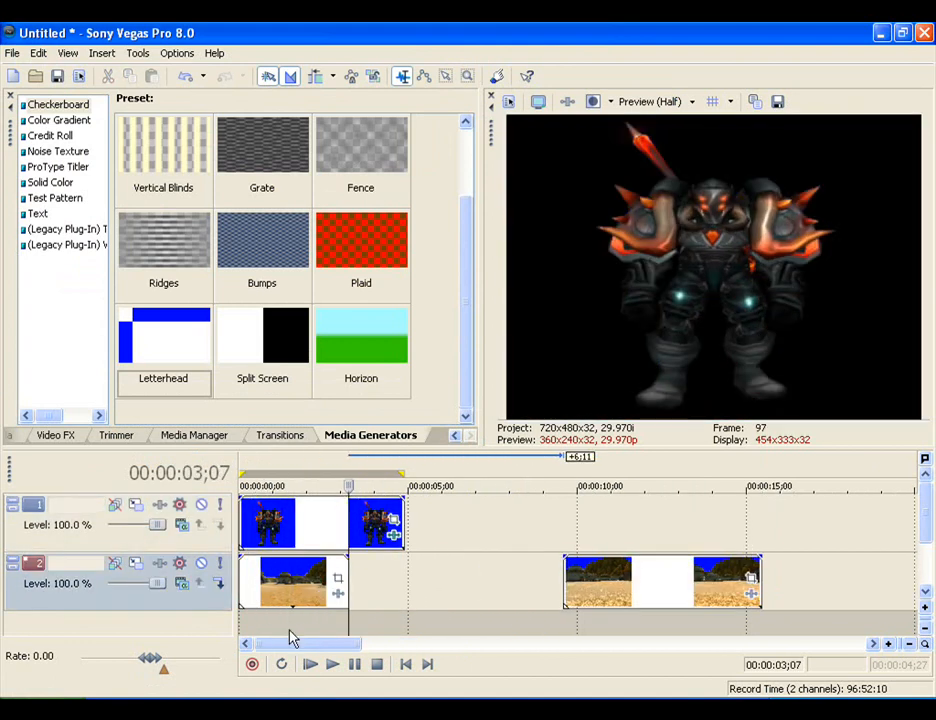
# - Play the keyed character over the first background clip from the beginning, then return to the timeline start
pyautogui.click(251, 628)
pyautogui.moveTo(251, 628); pyautogui.dragTo(240, 628)
pyautogui.press('space')
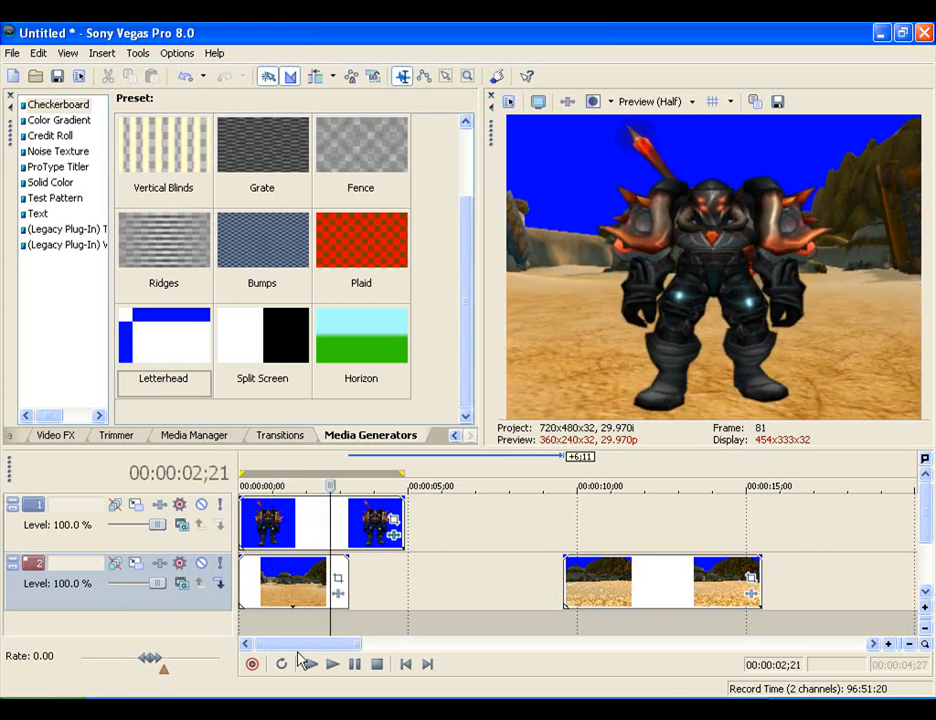
pyautogui.click(325, 578)
pyautogui.click(405, 664)
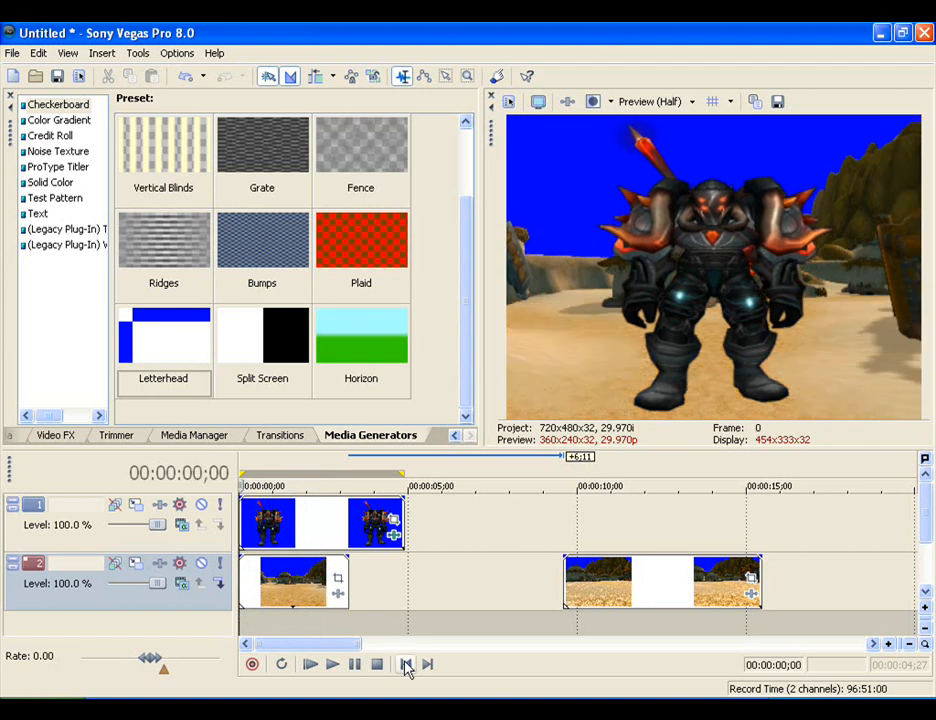
# - Open Event Pan/Crop for the character clip and go to the first position keyframe at 00:00:00;00
pyautogui.click(300, 533)
pyautogui.rightClick(300, 533)
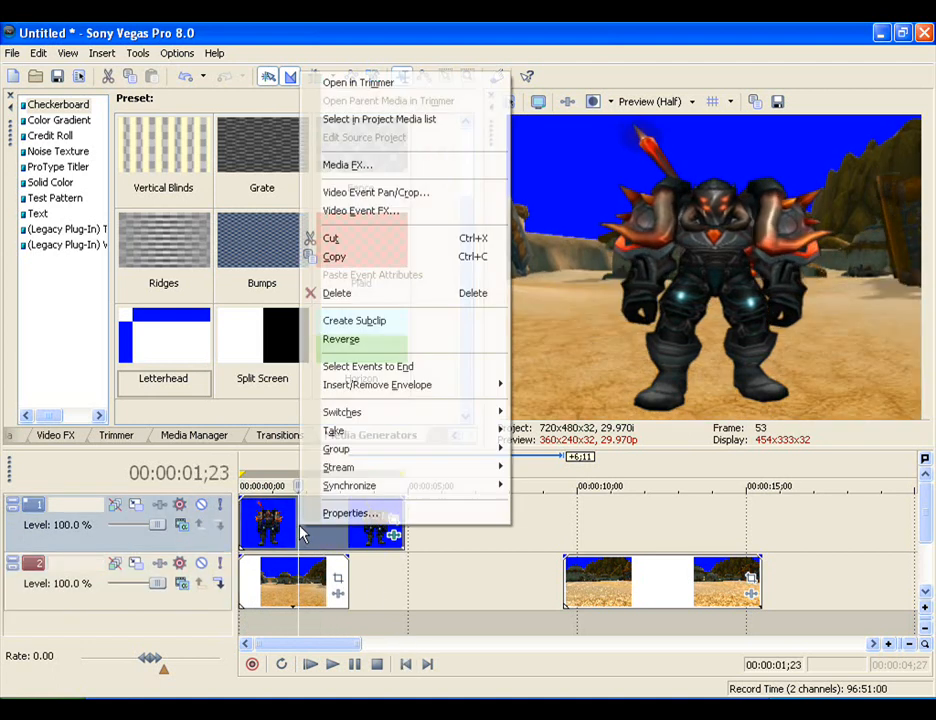
pyautogui.click(387, 196)
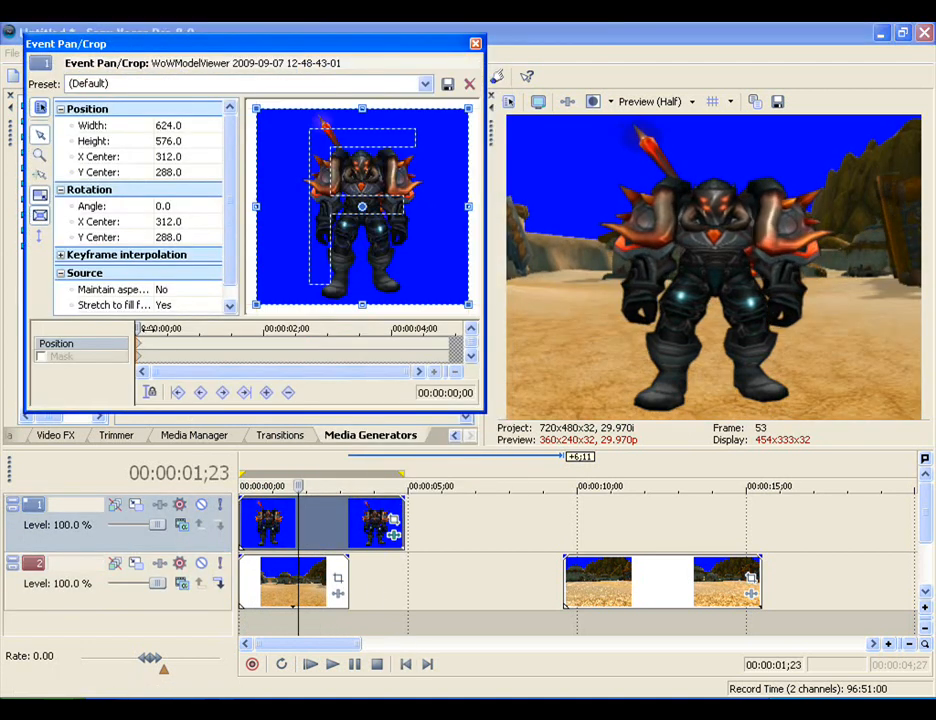
pyautogui.click(140, 340)
pyautogui.click(110, 340)
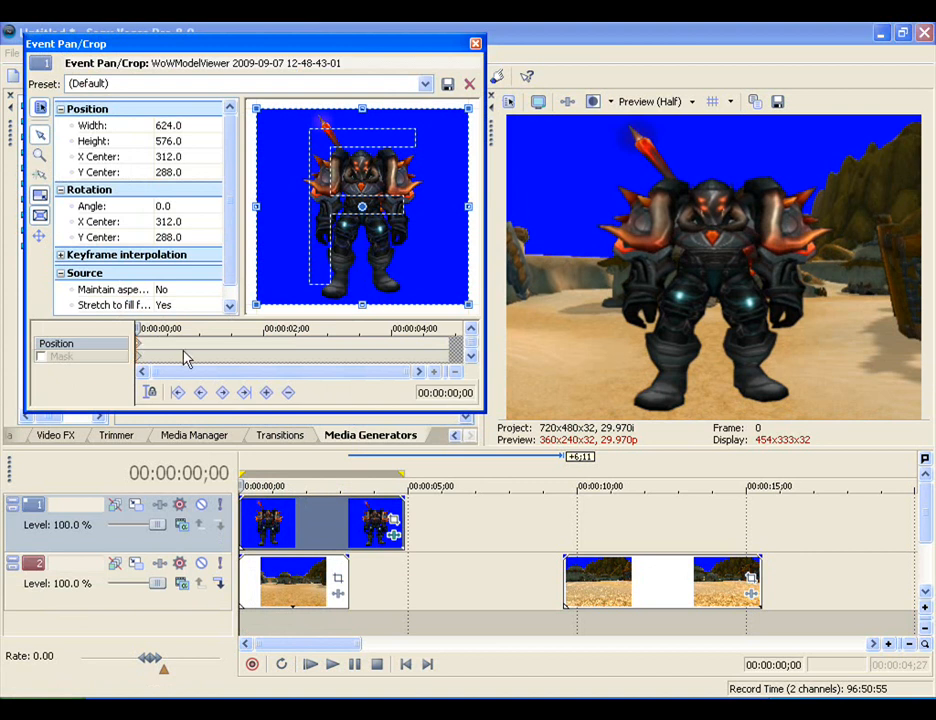
# - Restrict crop movement to Y only and shift the crop frame up to a Y center of about -291.7, putting the character below the picture
pyautogui.moveTo(403, 267); pyautogui.dragTo(399, 188)
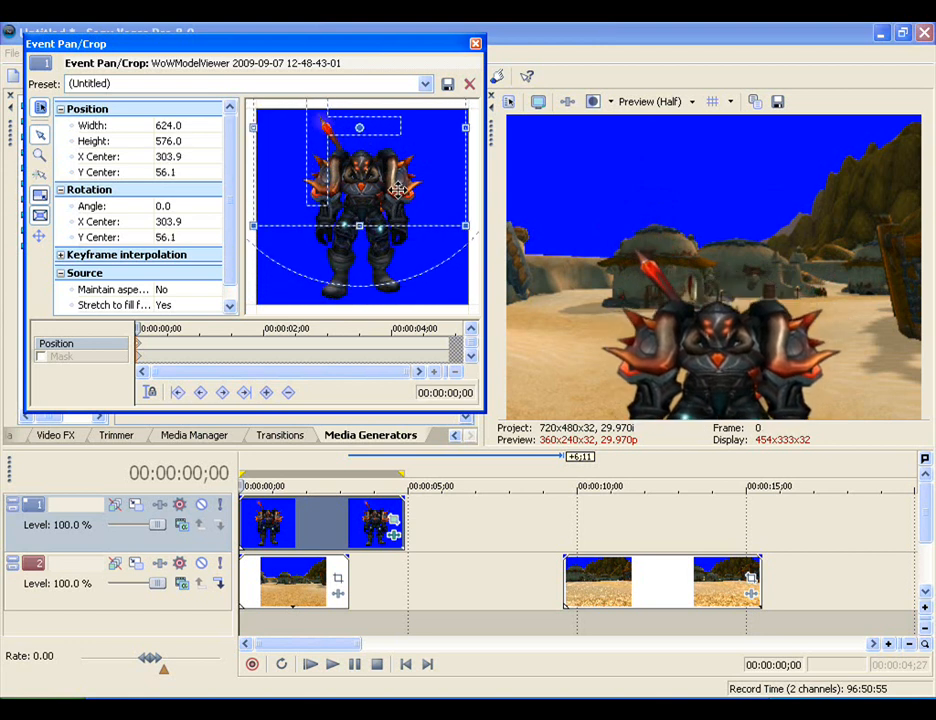
pyautogui.hotkey('ctrl', 'z')
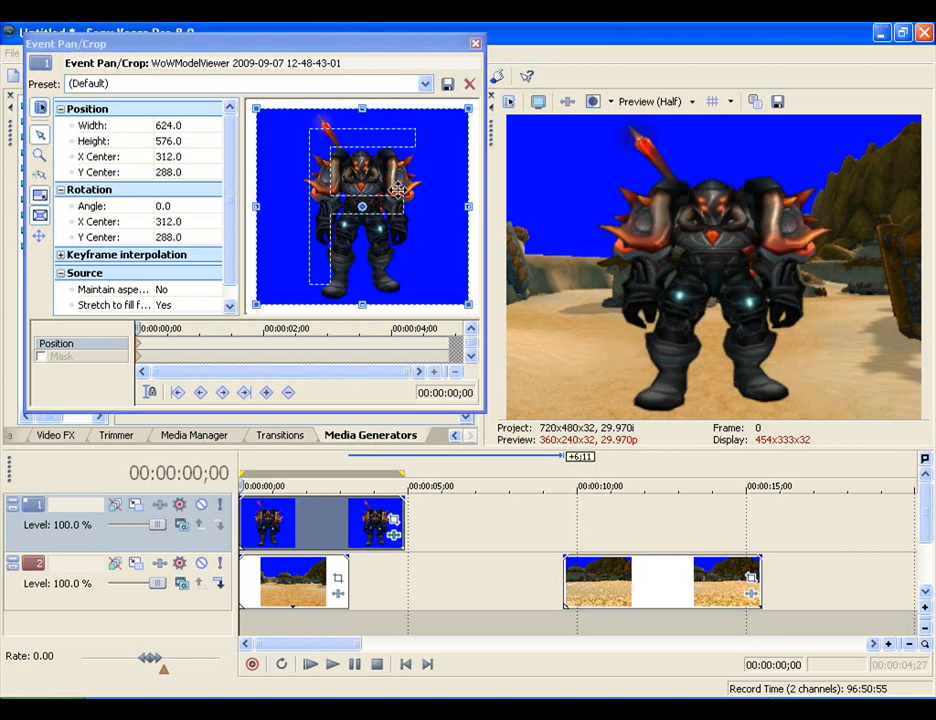
pyautogui.click(40, 236)
pyautogui.click(40, 236)
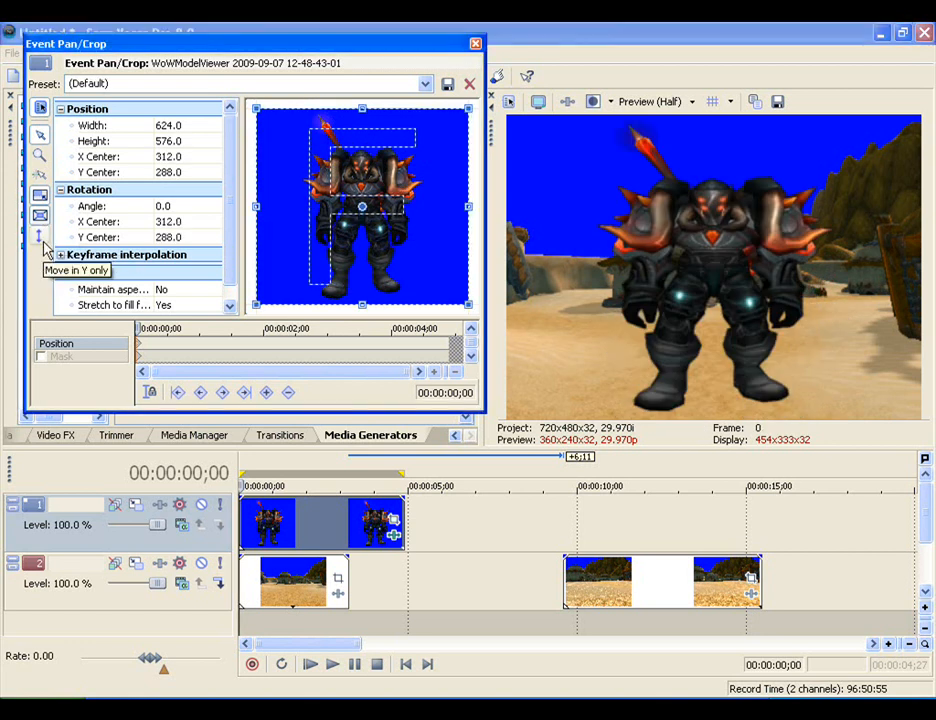
pyautogui.moveTo(382, 281); pyautogui.dragTo(367, 245)
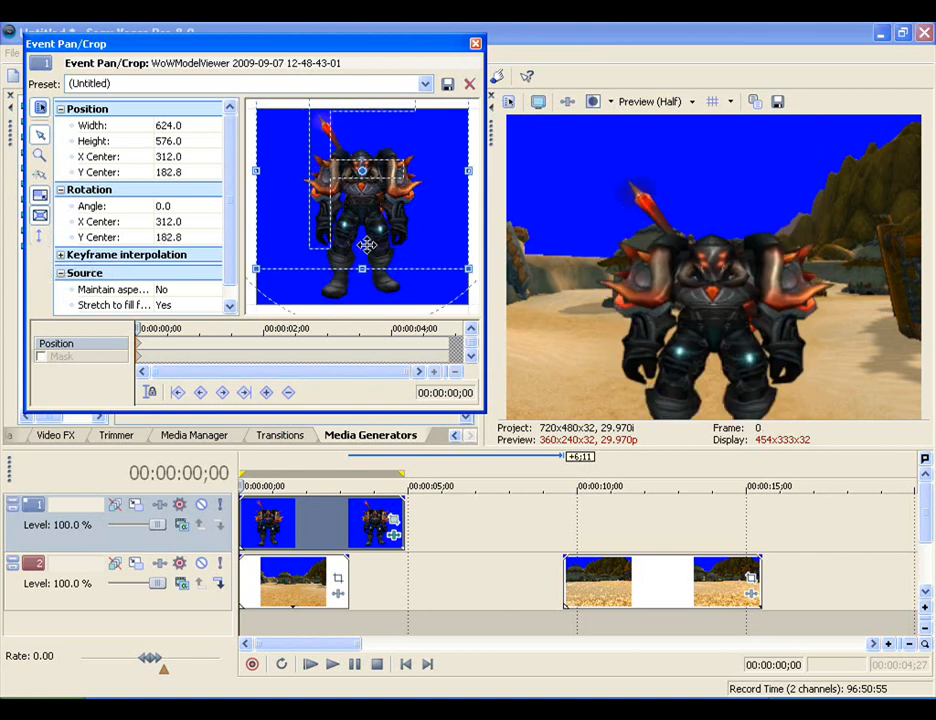
pyautogui.hotkey('ctrl', 'z')
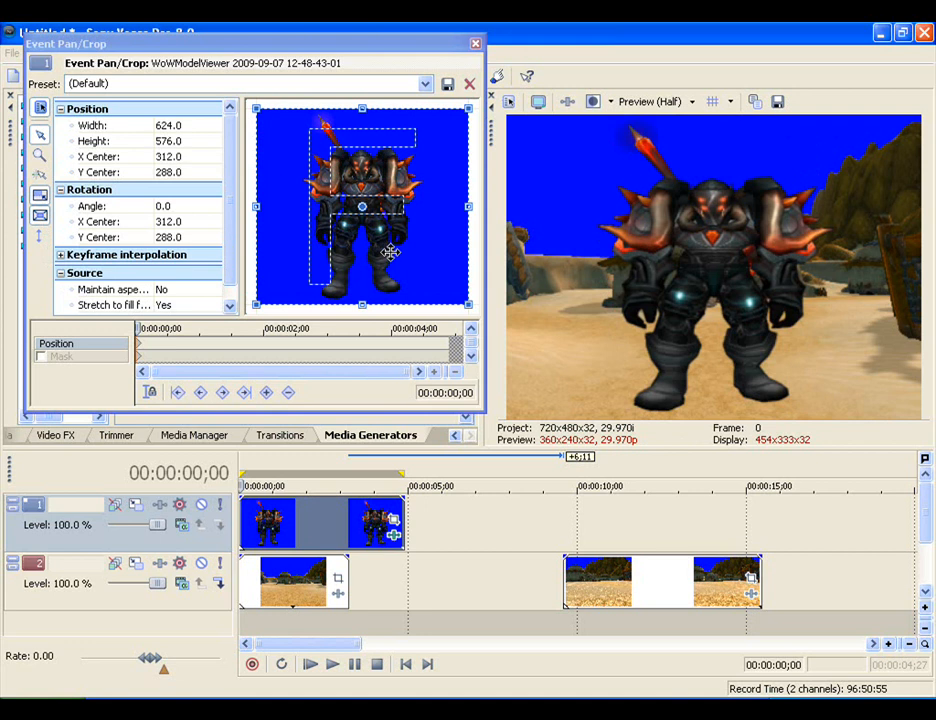
pyautogui.moveTo(401, 278); pyautogui.dragTo(407, 84)
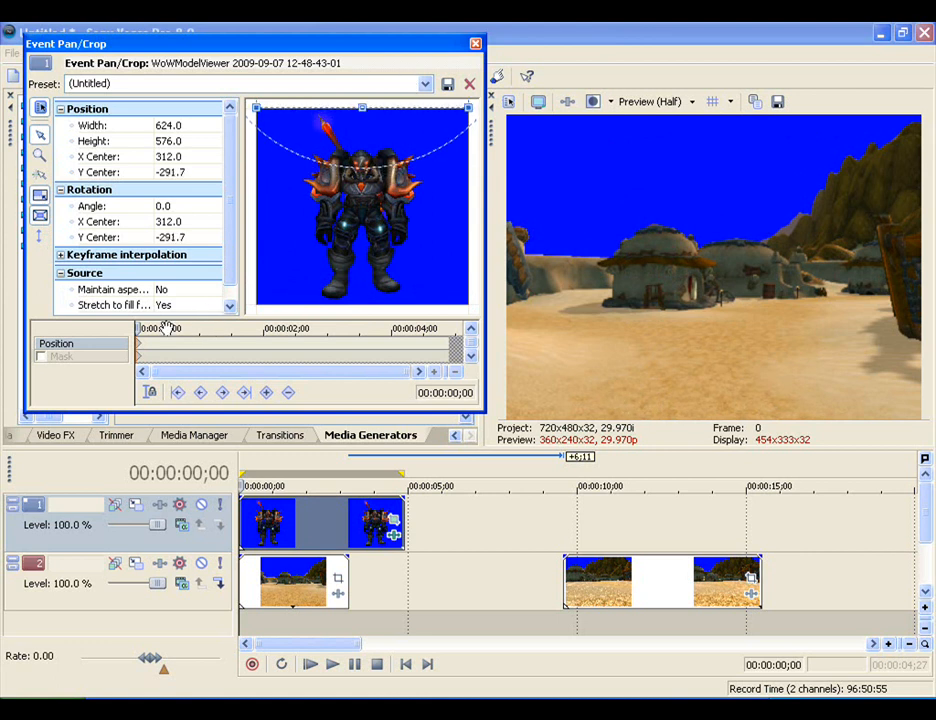
# - Add a position keyframe at 00:00:02;05 and move the crop frame down there to raise the character into the picture
pyautogui.press('space')
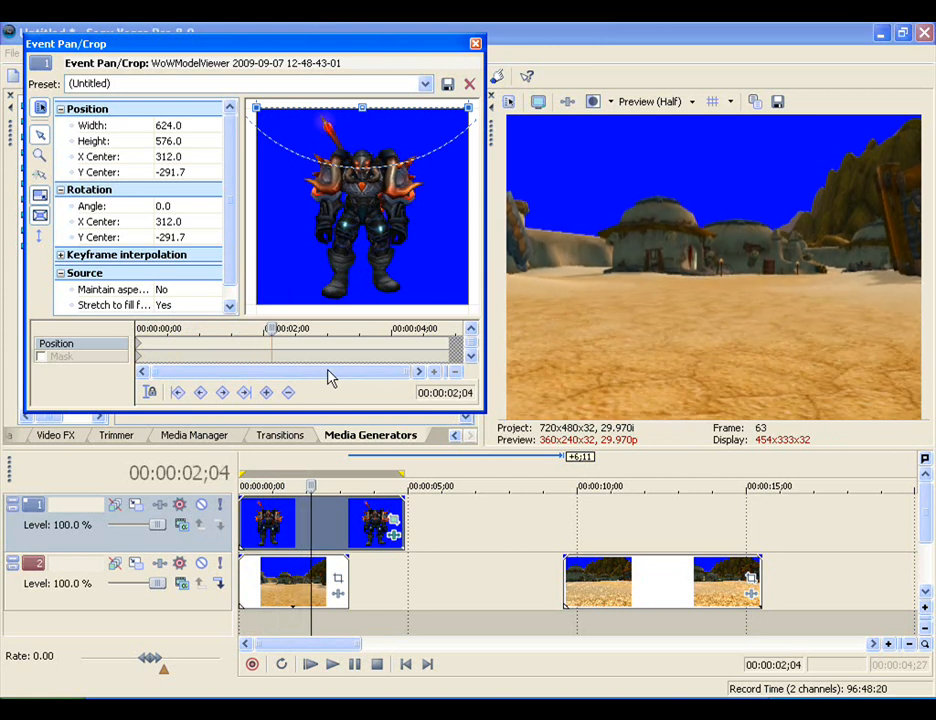
pyautogui.press('Left')
pyautogui.press('Left')
pyautogui.press('Right')
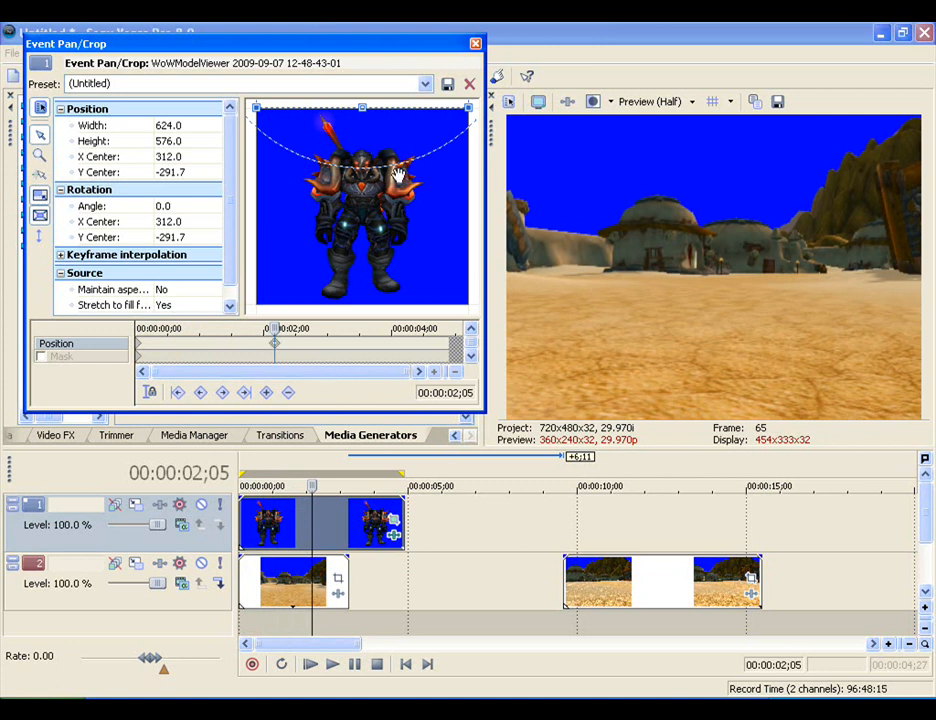
pyautogui.scroll(-4, 397, 178)
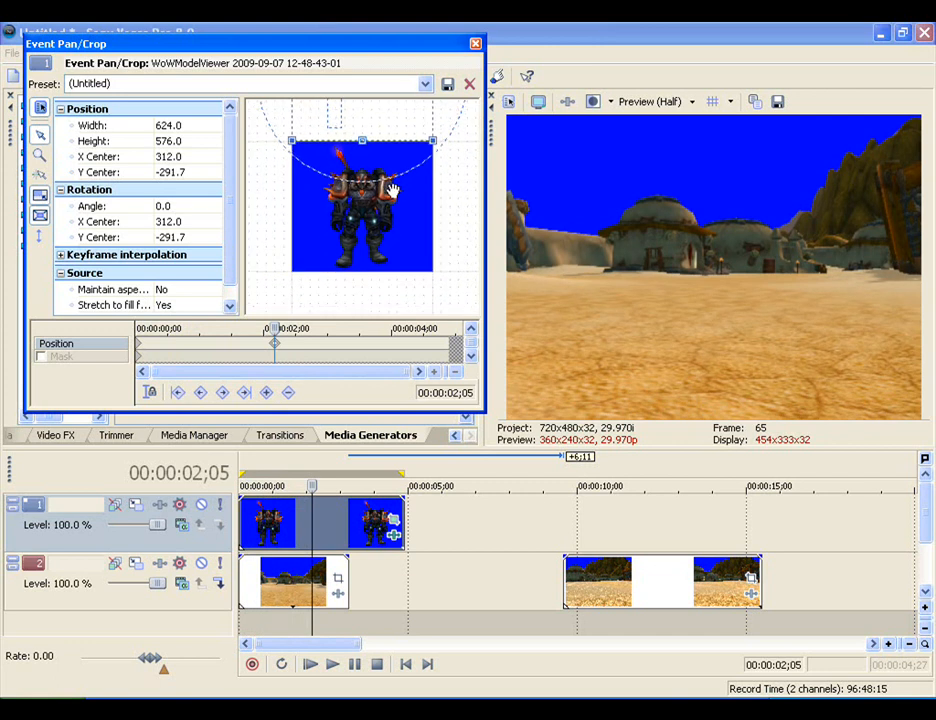
pyautogui.moveTo(389, 119); pyautogui.dragTo(393, 231)
pyautogui.moveTo(253, 333); pyautogui.dragTo(89, 326)
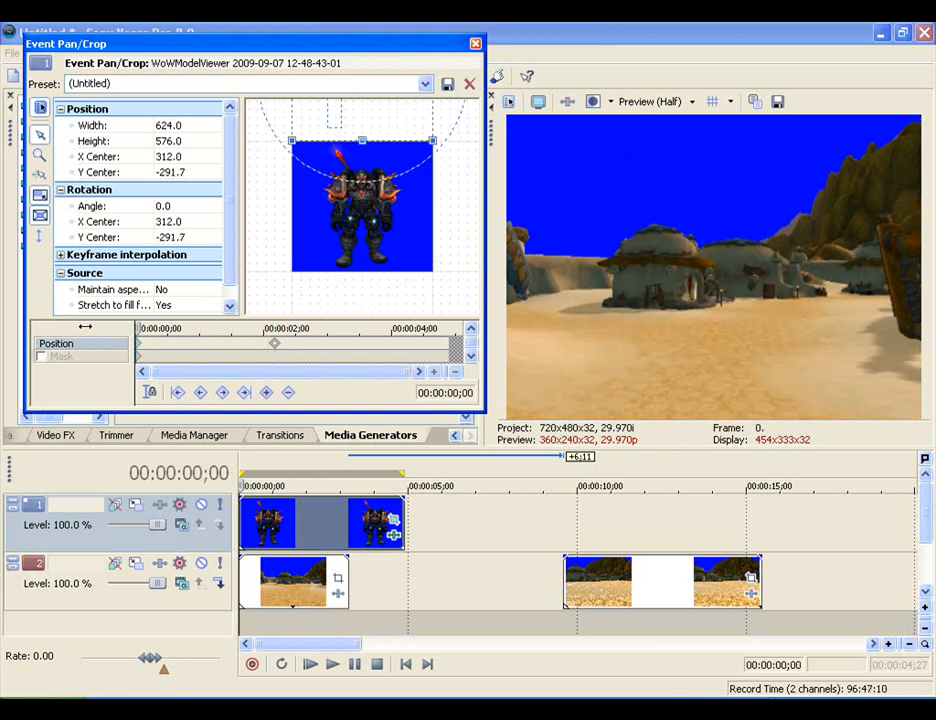
pyautogui.click(476, 46)
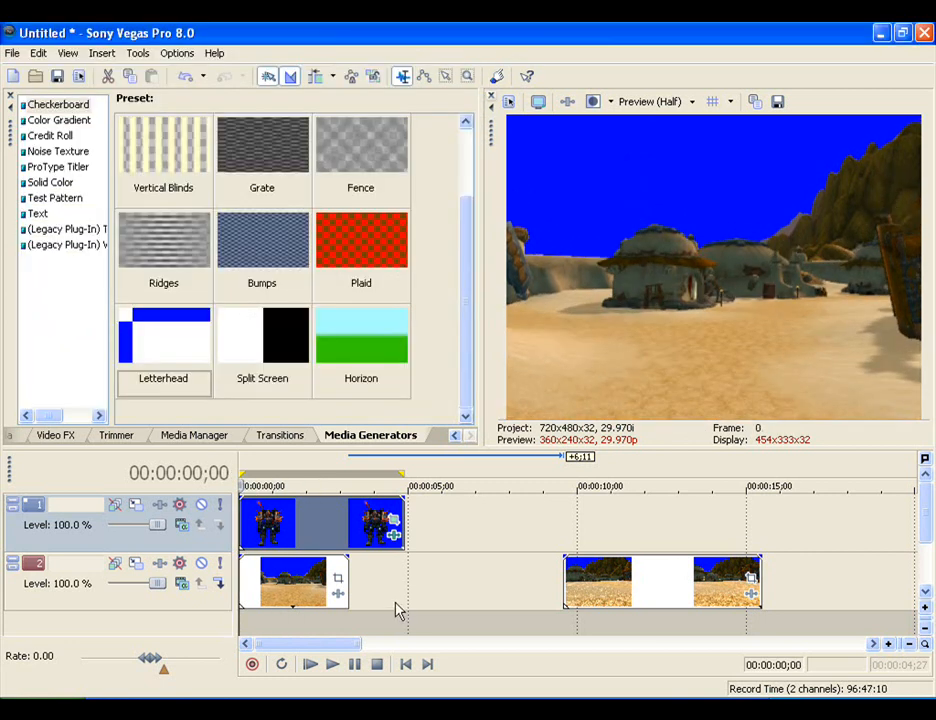
# - Build a dynamic RAM preview of the range from 00:00:00;00 to 00:00:04;27 and play it
pyautogui.moveTo(399, 611); pyautogui.dragTo(196, 606)
pyautogui.click(137, 53)
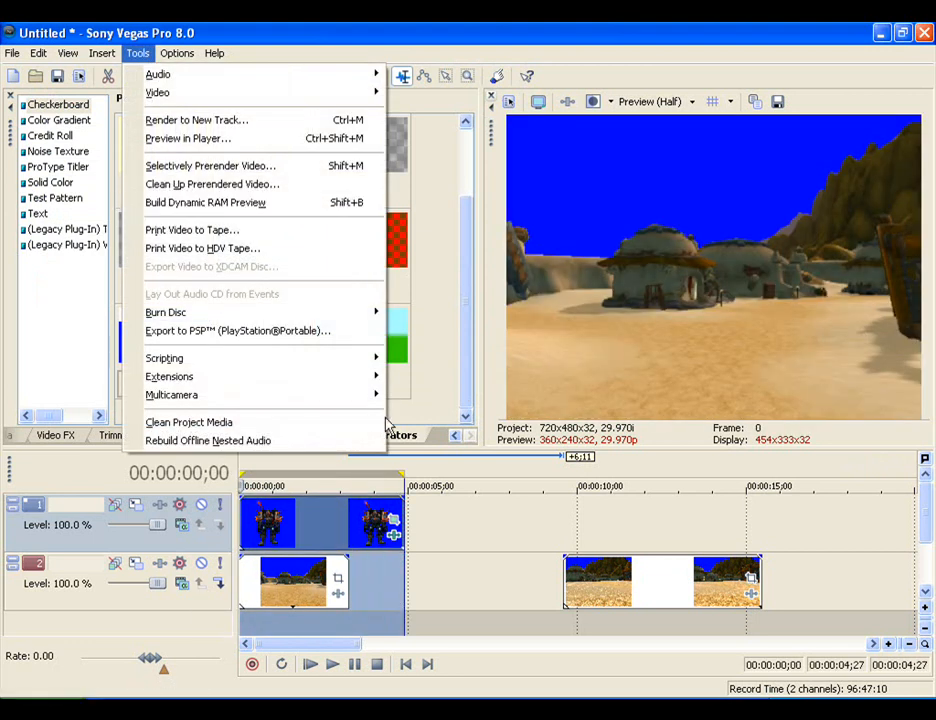
pyautogui.click(240, 205)
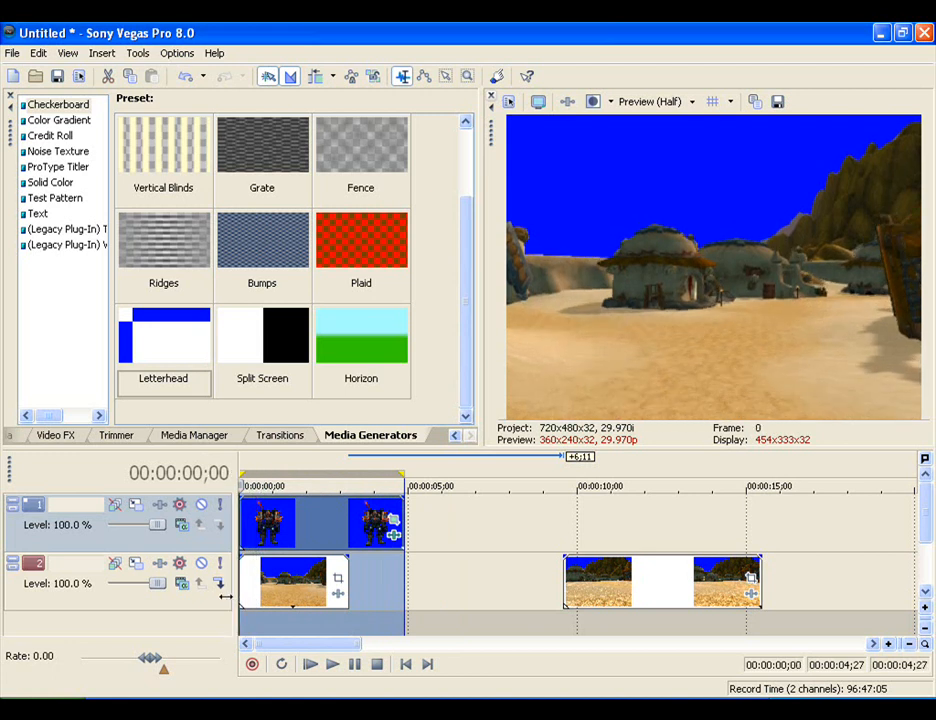
pyautogui.click(137, 53)
pyautogui.click(197, 204)
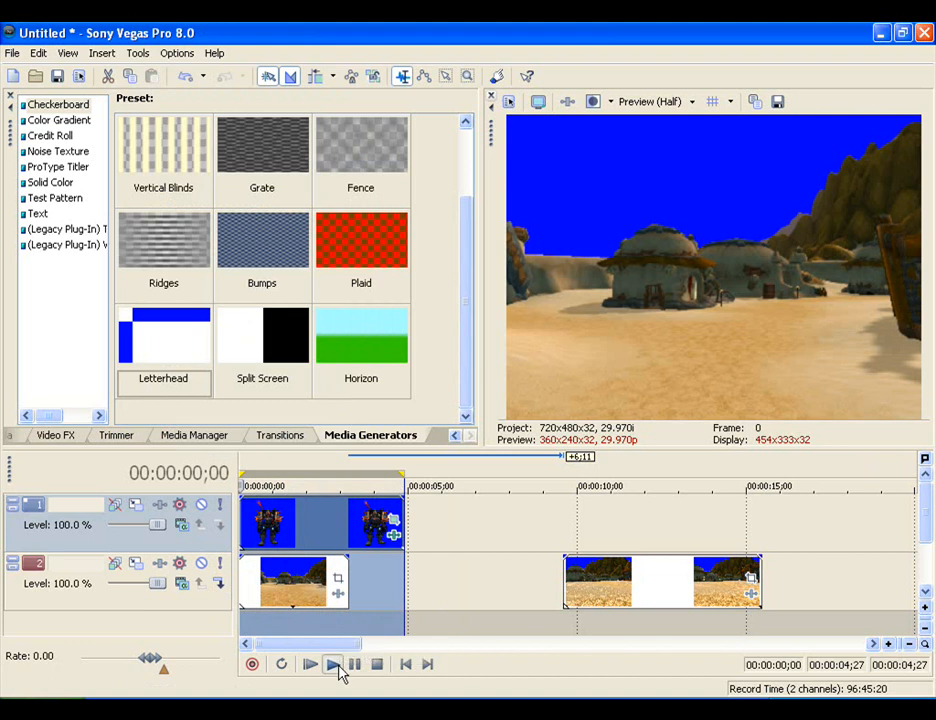
pyautogui.click(338, 668)
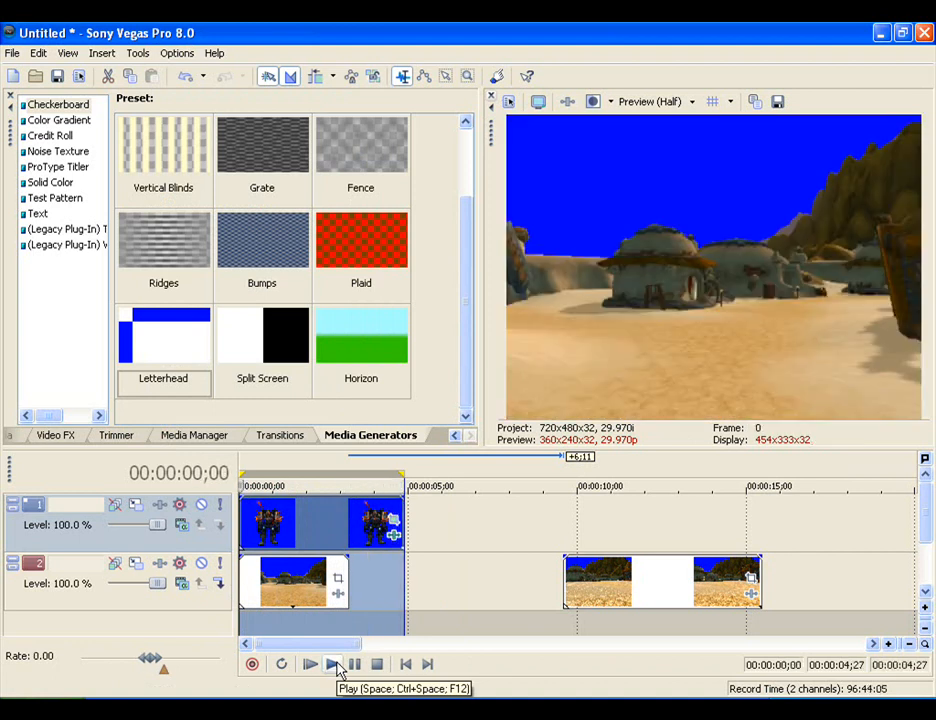
# - Play the previewed range through to check how the character rises into the scene
pyautogui.click(333, 665)
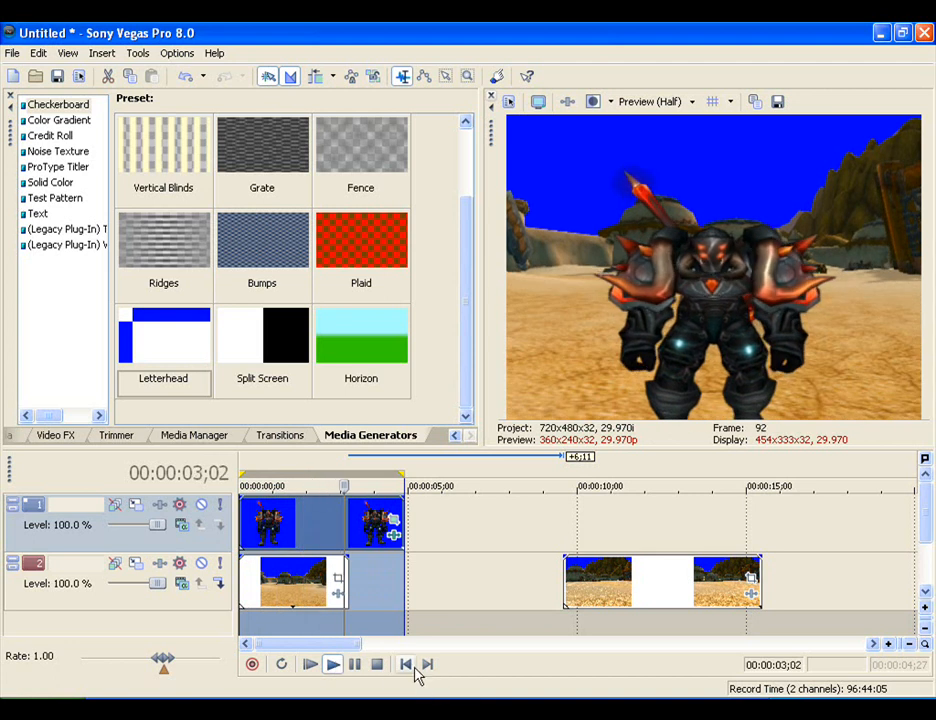
pyautogui.click(378, 666)
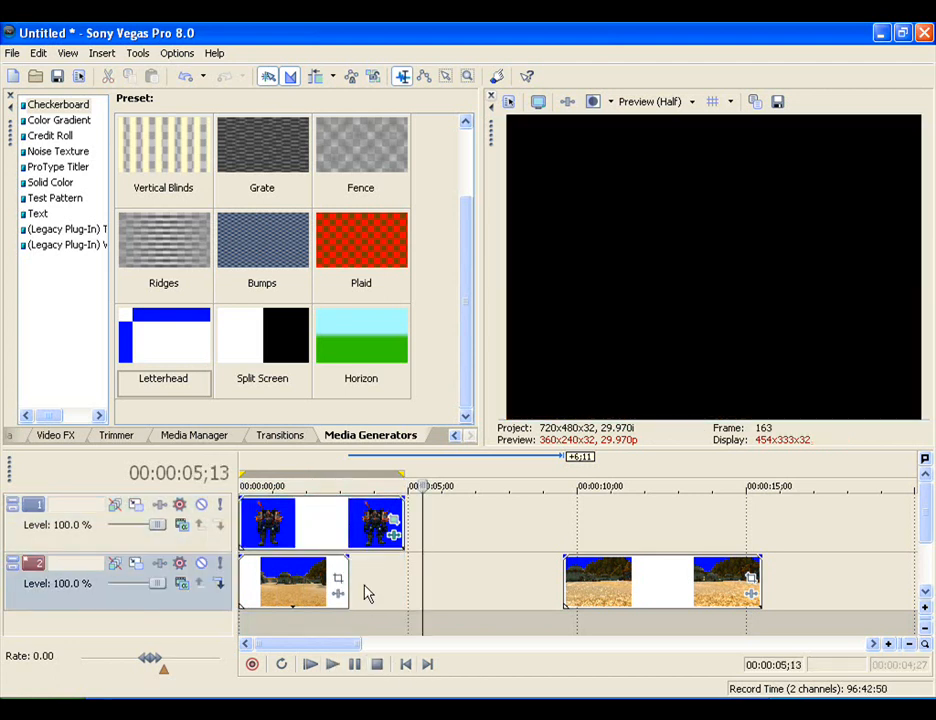
# - Time-stretch the first background clip so that it ends level with the character clip above it
pyautogui.moveTo(345, 583); pyautogui.dragTo(397, 583)
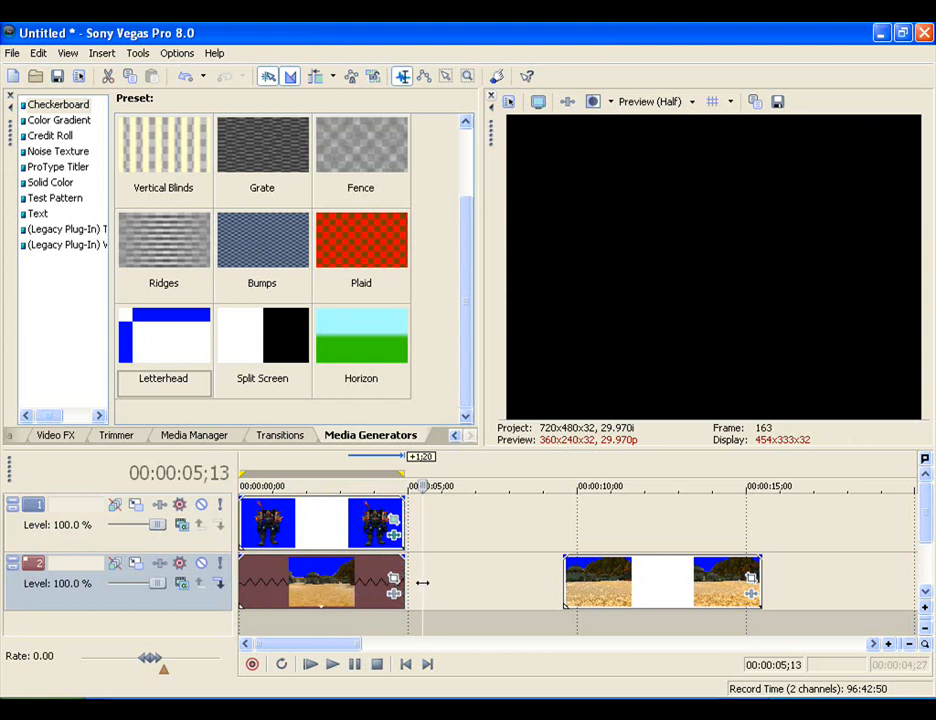
pyautogui.hotkey('ctrl', 'z')
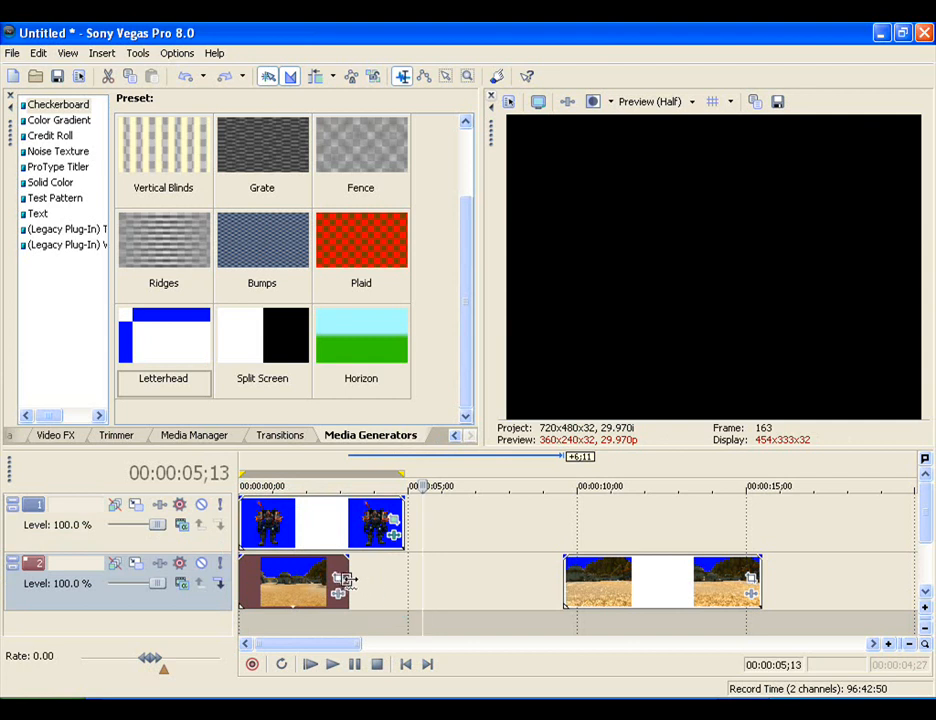
pyautogui.moveTo(345, 580); pyautogui.dragTo(398, 577)
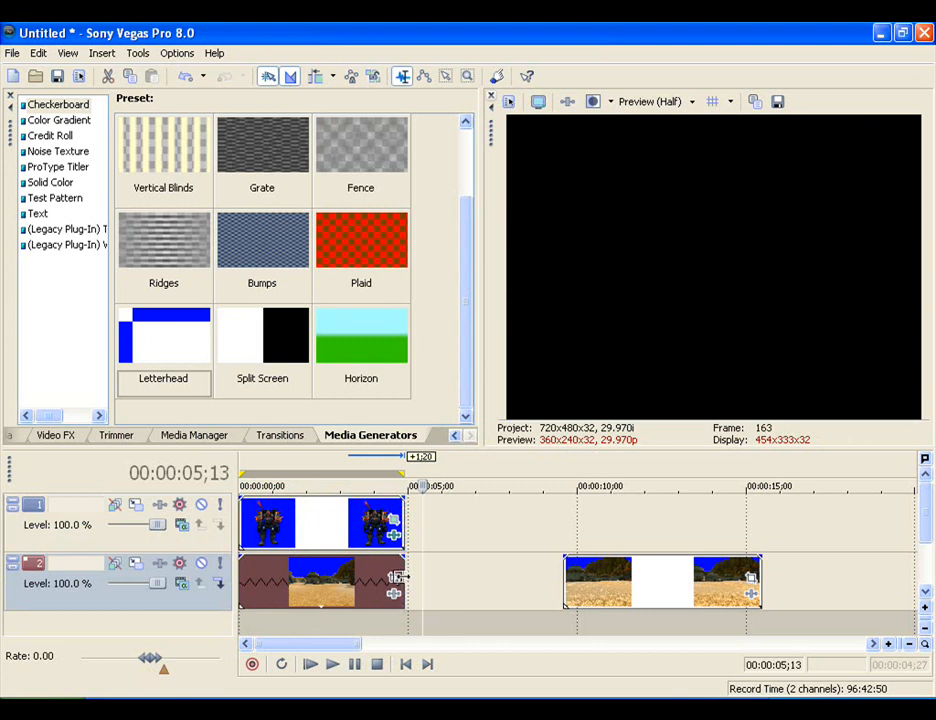
pyautogui.click(395, 580)
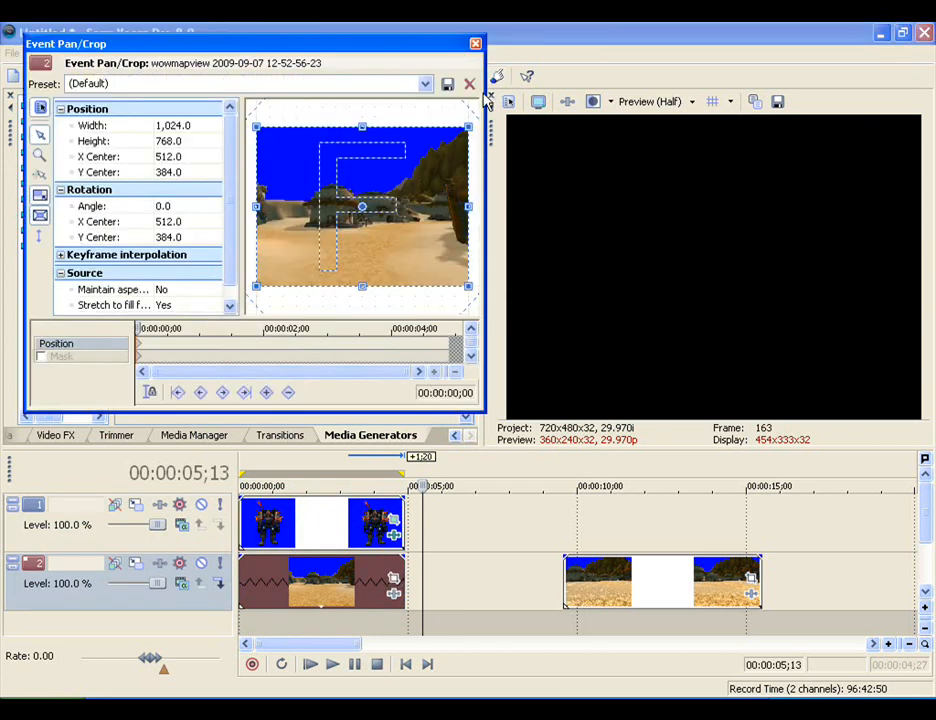
pyautogui.click(475, 43)
# - Open Event Pan/Crop for the character clip and play the scene from its beginning
pyautogui.rightClick(390, 530)
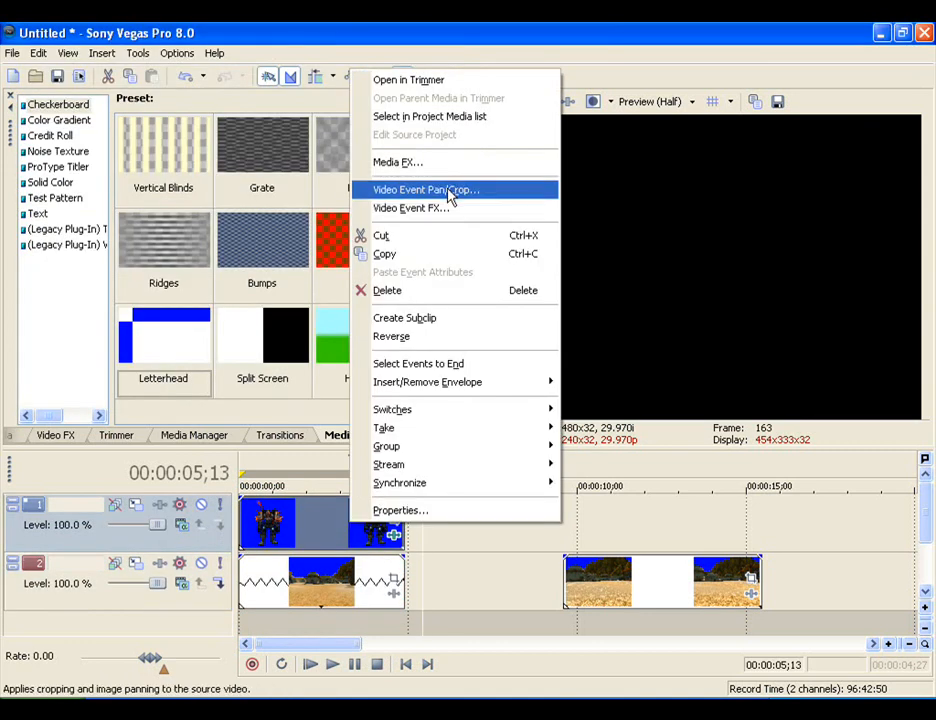
pyautogui.click(440, 188)
pyautogui.click(354, 667)
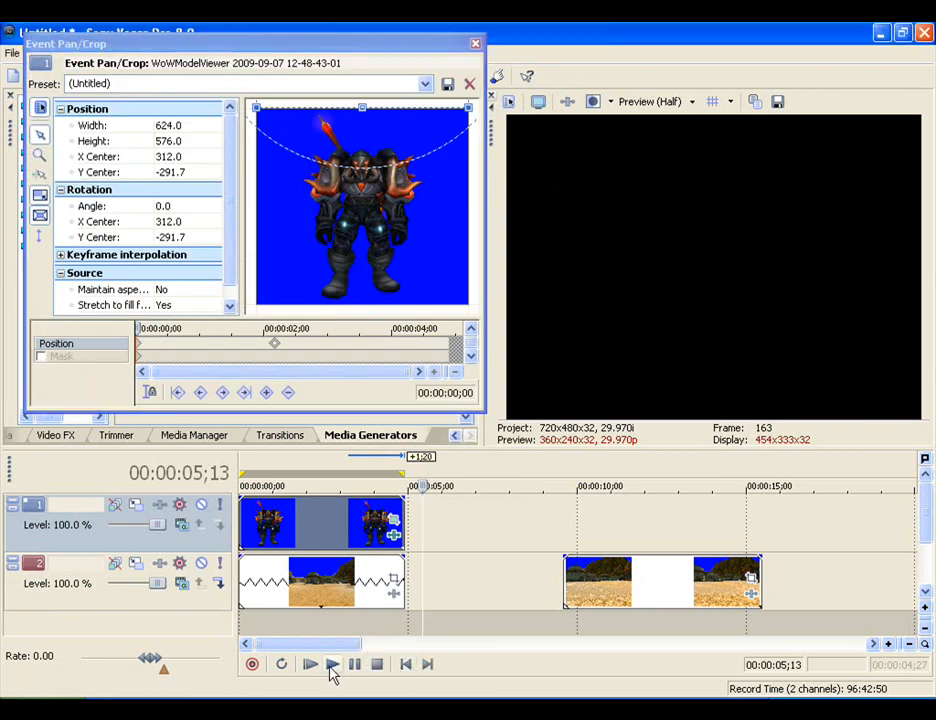
pyautogui.click(331, 667)
pyautogui.click(405, 665)
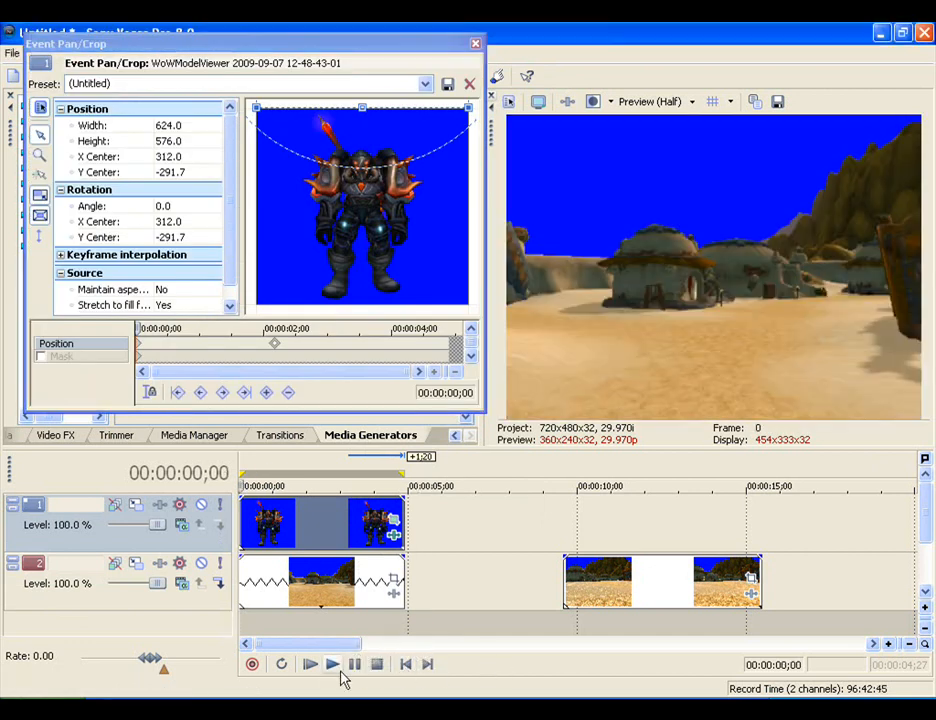
pyautogui.click(335, 666)
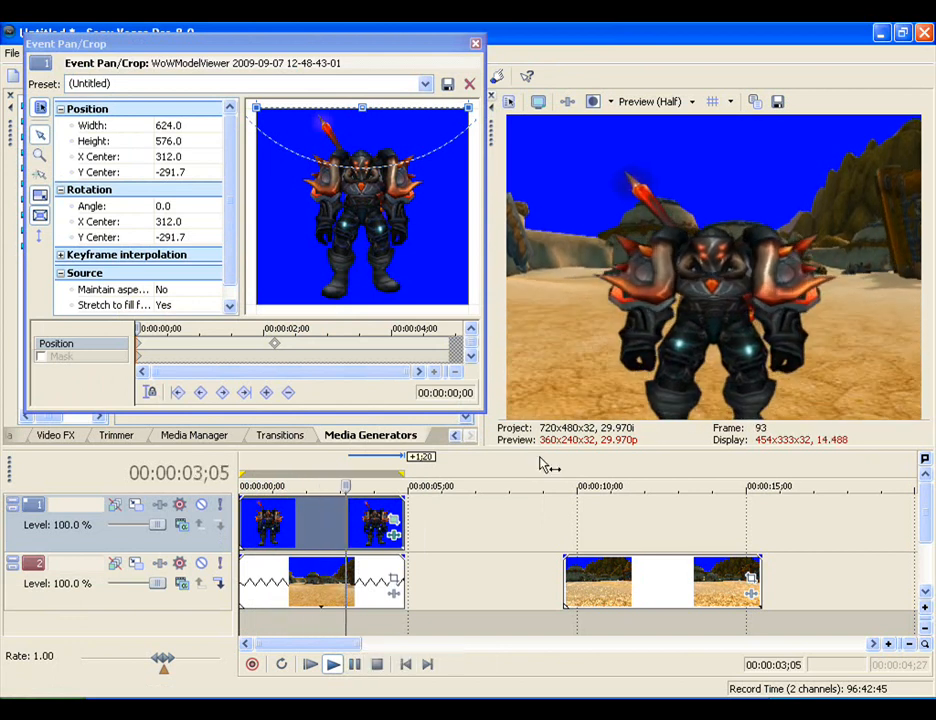
pyautogui.click(378, 664)
# - Move the character clip's second position keyframe to 00:00:03;09 so that the rise takes longer
pyautogui.moveTo(190, 328); pyautogui.dragTo(354, 328)
pyautogui.press('Left')
pyautogui.press('Left')
pyautogui.press('Left')
pyautogui.press('Left')
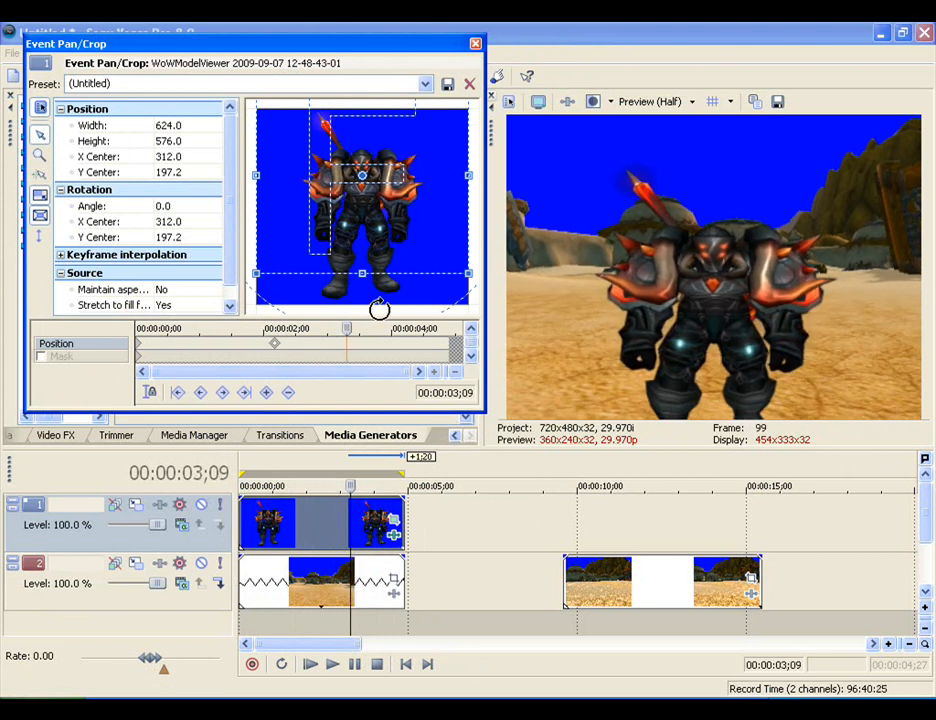
pyautogui.press('Right')
pyautogui.press('Right')
pyautogui.press('Left')
pyautogui.press('Left')
pyautogui.press('Right')
pyautogui.scroll(5, 296, 358)
pyautogui.scroll(-5, 297, 347)
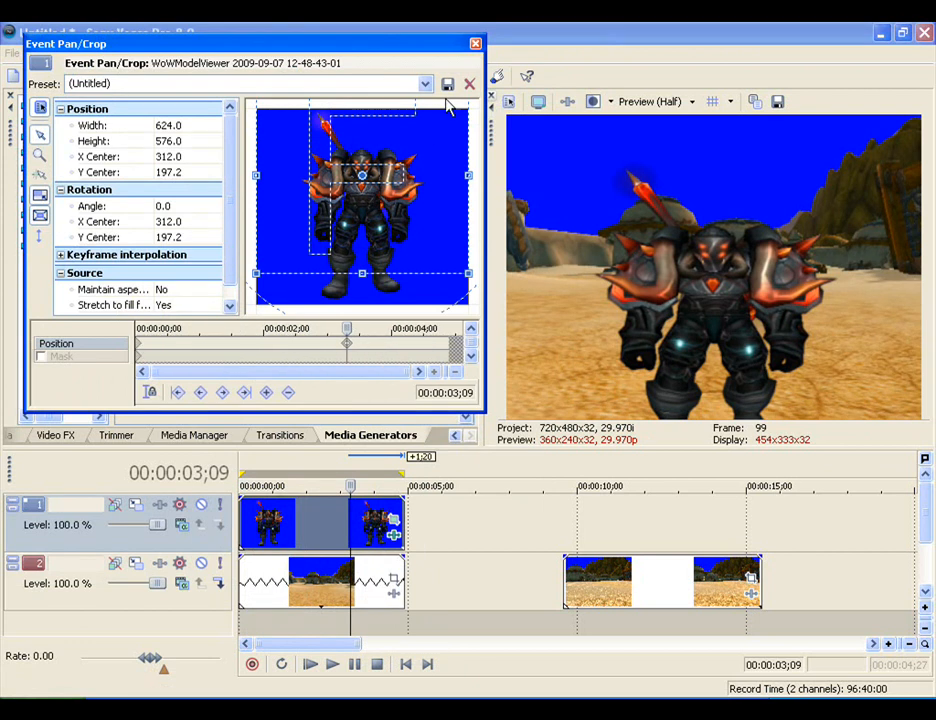
# - Close Event Pan/Crop and replay the scene from the start to check the slower rise
pyautogui.click(476, 44)
pyautogui.click(406, 664)
pyautogui.click(333, 665)
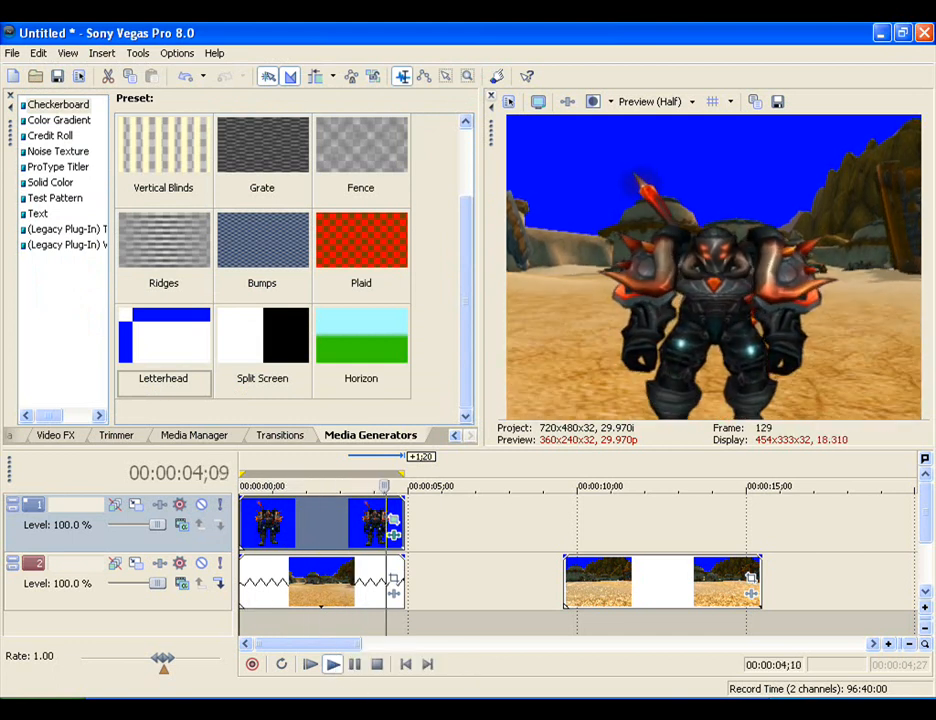
pyautogui.click(375, 662)
pyautogui.scroll(-3, 486, 563)
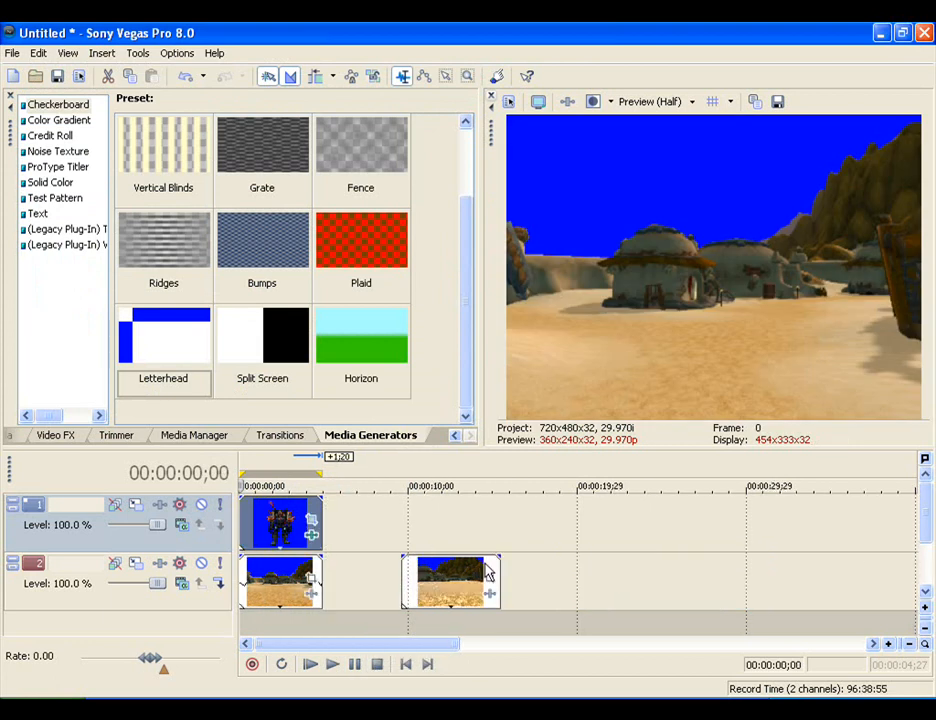
# - Remove the second position keyframe from the character clip in Event Pan/Crop, leaving only the one at the start
pyautogui.click(445, 527)
pyautogui.scroll(2, 462, 530)
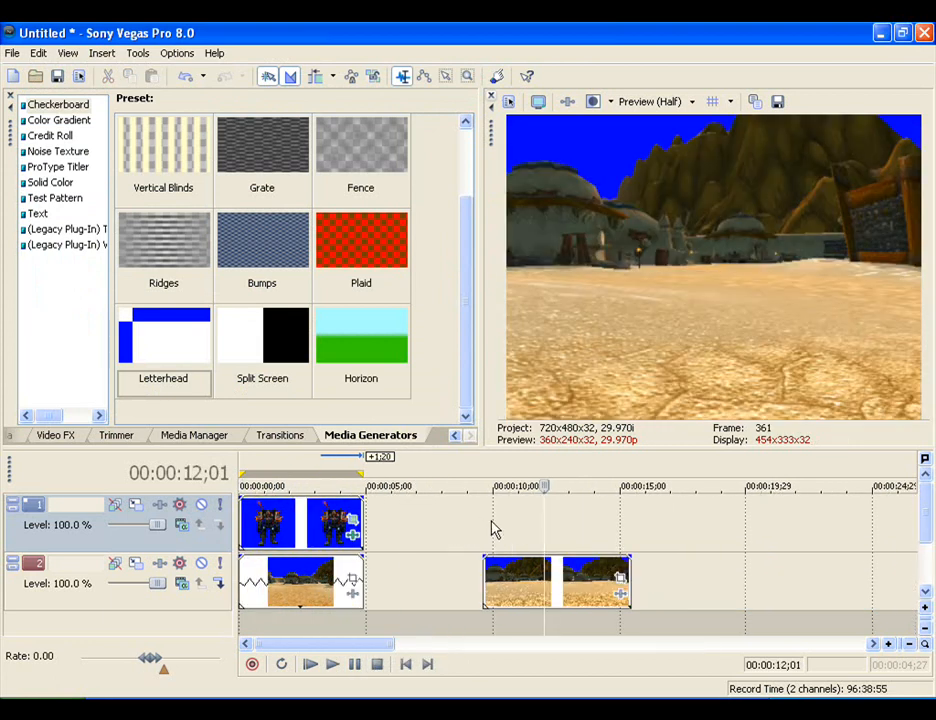
pyautogui.rightClick(325, 530)
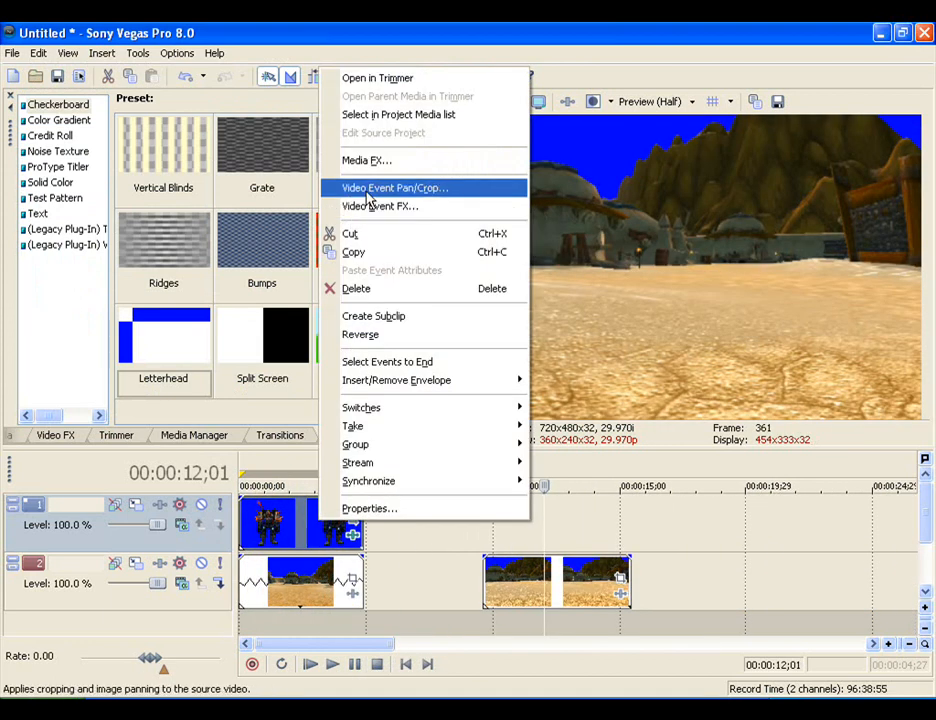
pyautogui.click(366, 188)
pyautogui.click(362, 346)
pyautogui.hotkey('ctrl', 'z')
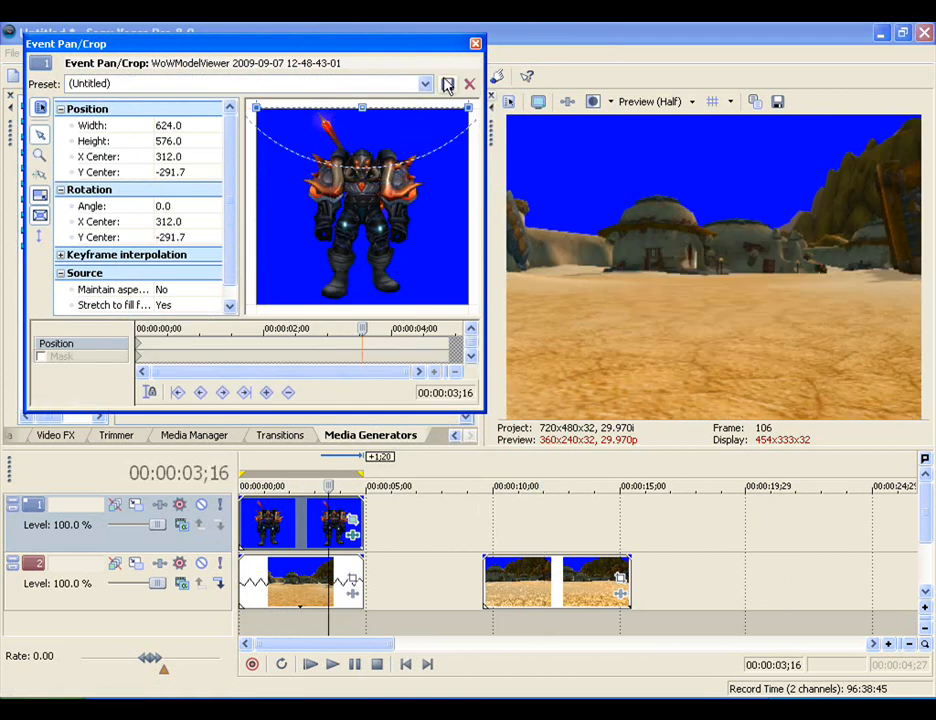
pyautogui.click(476, 46)
# - Move the crop frame at the character clip's first keyframe down to a Y center of 293.2, bringing the whole character into the picture
pyautogui.click(354, 523)
pyautogui.click(143, 349)
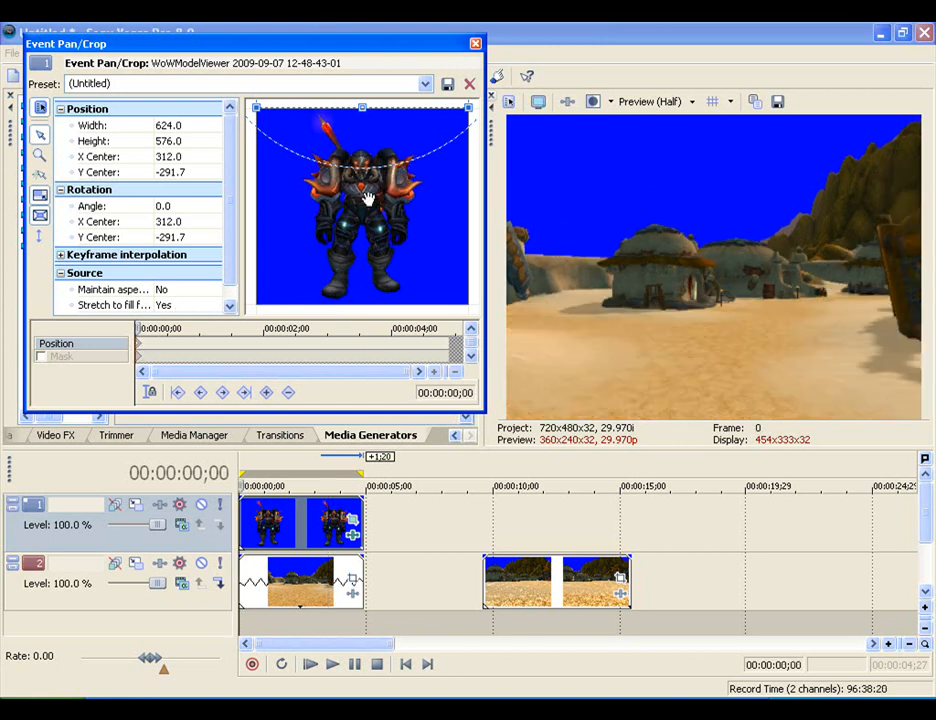
pyautogui.moveTo(404, 112); pyautogui.dragTo(400, 228)
pyautogui.hotkey('ctrl', 'z')
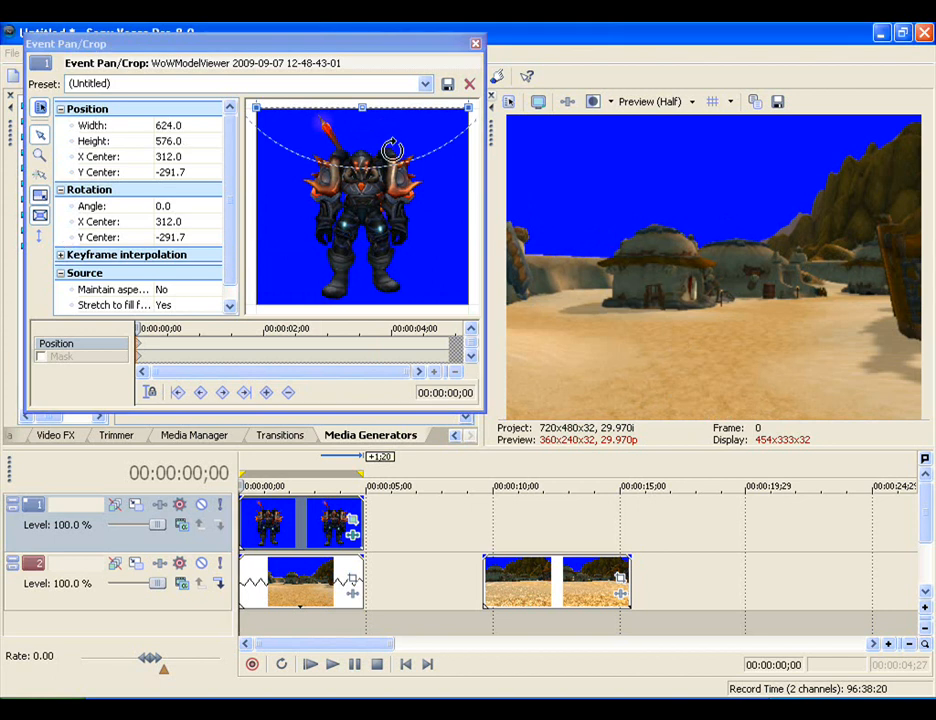
pyautogui.moveTo(403, 111); pyautogui.dragTo(404, 282)
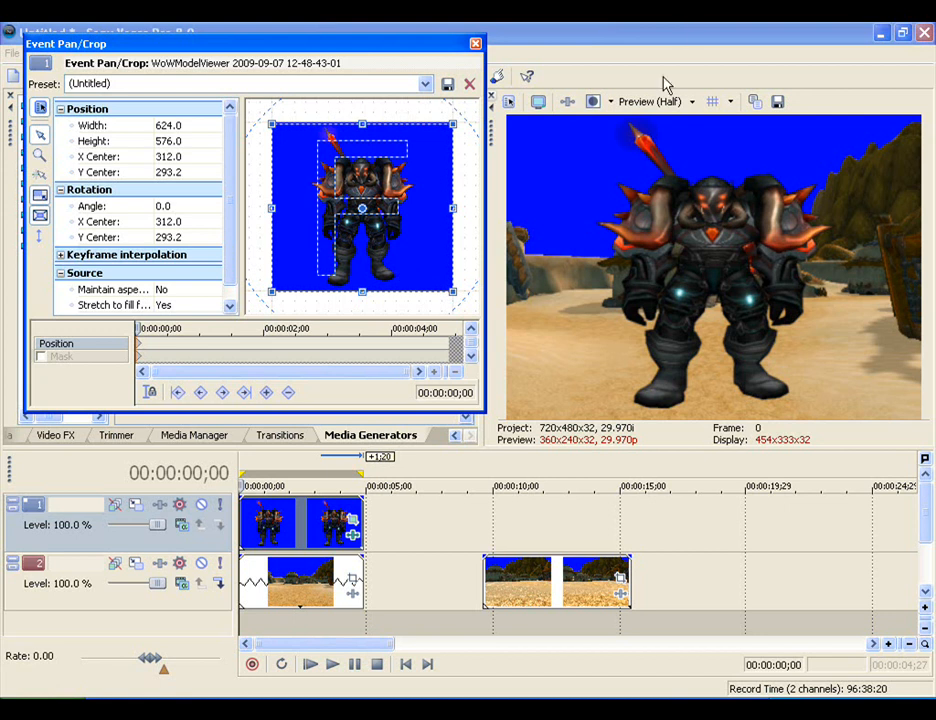
pyautogui.click(475, 45)
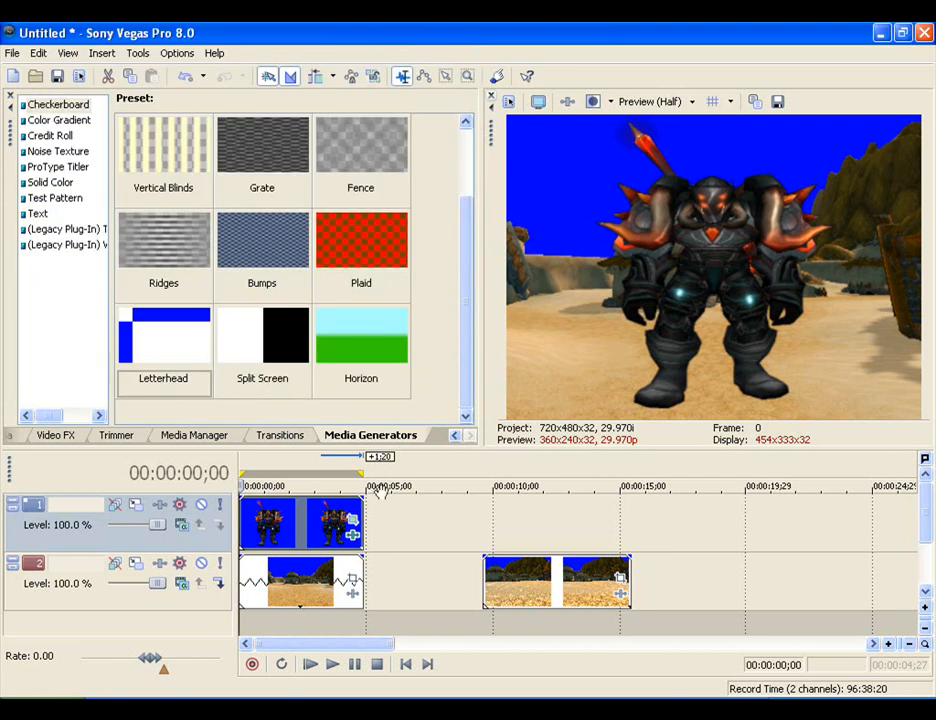
# - Copy the character clip and paste it on track 1 above the second background clip, aligned with that clip's start
pyautogui.scroll(-3, 455, 539)
pyautogui.click(281, 537)
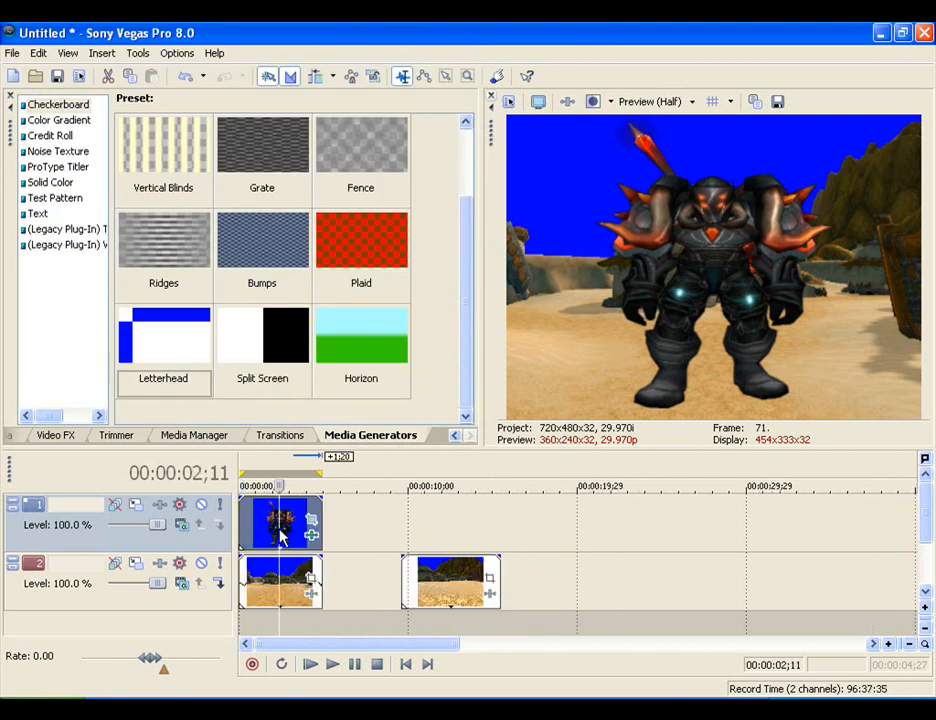
pyautogui.rightClick(282, 537)
pyautogui.click(318, 262)
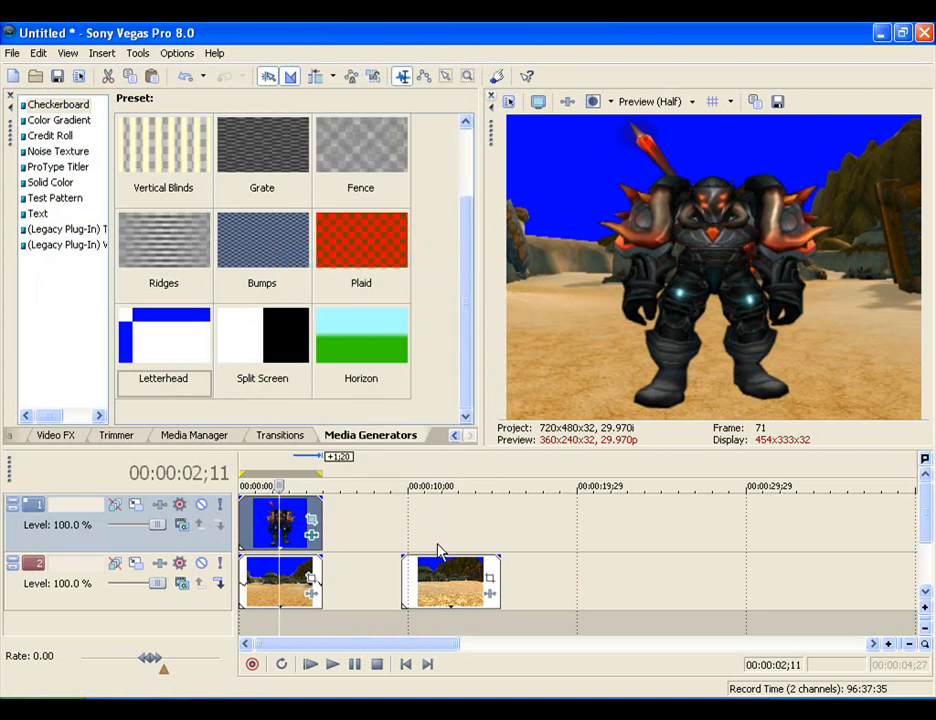
pyautogui.click(439, 524)
pyautogui.rightClick(439, 524)
pyautogui.click(505, 527)
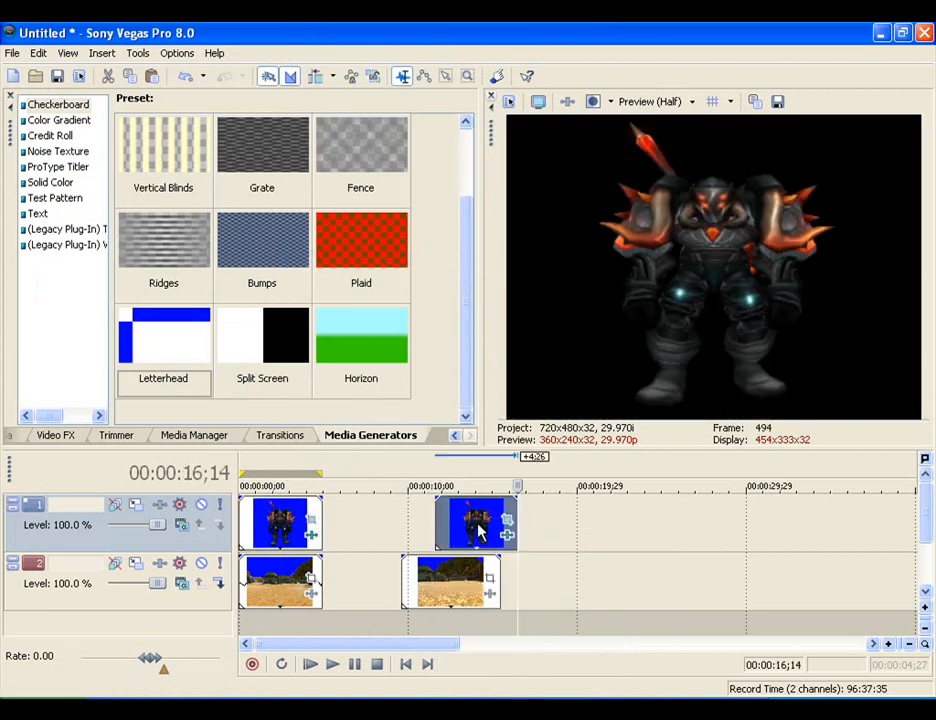
pyautogui.moveTo(478, 530); pyautogui.dragTo(445, 528)
# - Play and step through the second scene to examine how its background moves behind the character
pyautogui.click(432, 578)
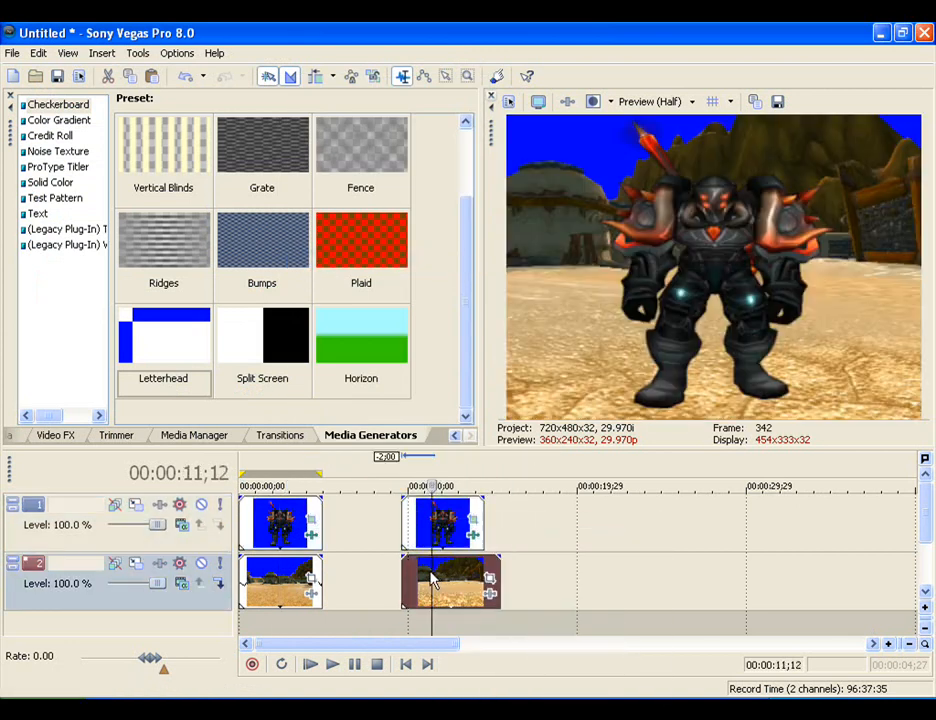
pyautogui.click(395, 600)
pyautogui.press('space')
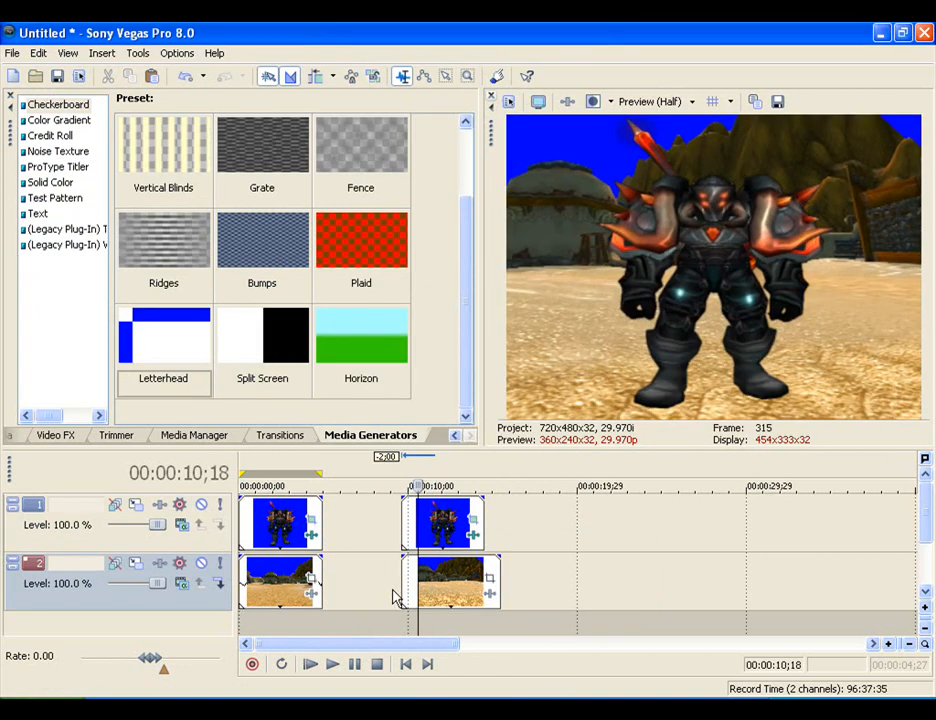
pyautogui.press('Return')
pyautogui.press('Left')
pyautogui.press('Left')
pyautogui.press('Left')
pyautogui.press('Left')
pyautogui.press('Left')
pyautogui.press('Left')
pyautogui.press('Left')
pyautogui.press('Left')
pyautogui.press('Left')
pyautogui.press('Right')
pyautogui.press('space')
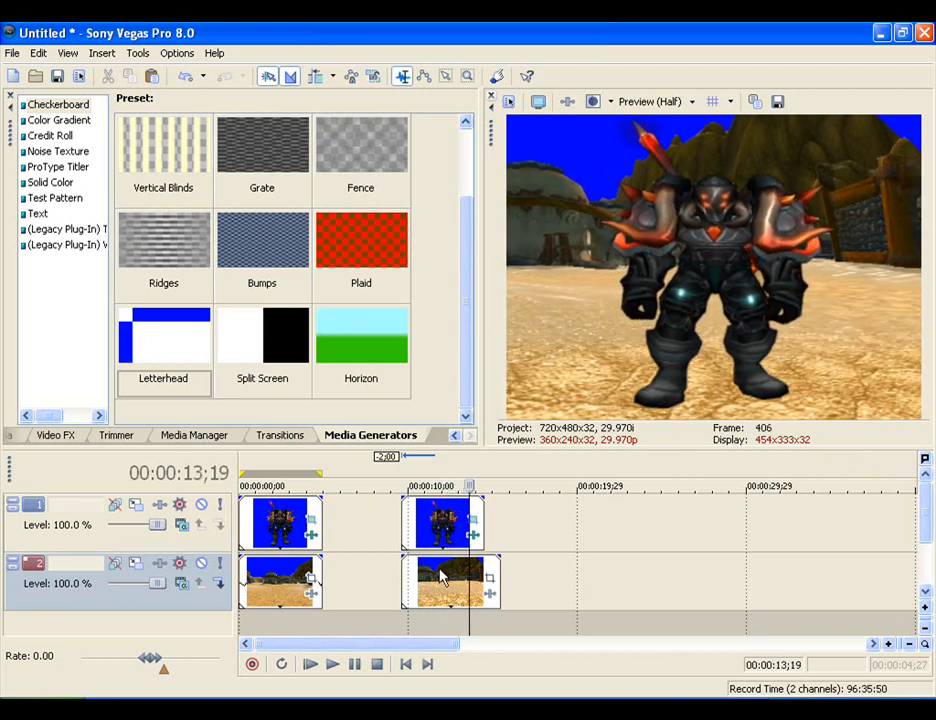
pyautogui.press('Return')
pyautogui.press('Left')
pyautogui.press('Left')
pyautogui.press('Left')
pyautogui.press('Left')
pyautogui.press('Left')
pyautogui.press('Left')
pyautogui.press('Left')
pyautogui.press('Left')
pyautogui.press('Left')
pyautogui.press('Left')
pyautogui.press('Left')
pyautogui.press('Left')
pyautogui.press('Left')
pyautogui.press('Left')
pyautogui.press('Left')
pyautogui.press('Left')
pyautogui.press('Left')
pyautogui.press('Left')
pyautogui.press('Right')
pyautogui.press('Right')
pyautogui.press('Right')
pyautogui.press('Right')
pyautogui.press('Right')
pyautogui.press('Right')
pyautogui.press('Right')
pyautogui.press('Right')
pyautogui.press('Right')
pyautogui.press('Right')
pyautogui.press('Right')
pyautogui.press('Right')
pyautogui.press('Right')
pyautogui.press('Right')
pyautogui.press('Right')
pyautogui.press('Right')
# - Open Event Pan/Crop for the copied character clip and shift its first keyframe's crop to about X center 96.3 and Y center 204.3
pyautogui.rightClick(437, 530)
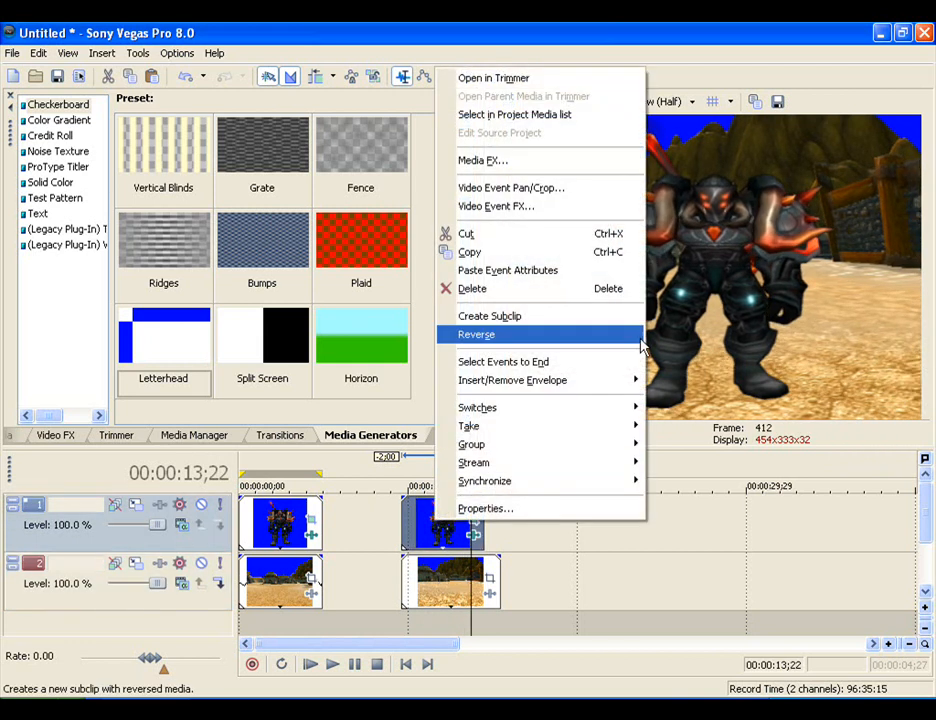
pyautogui.click(524, 186)
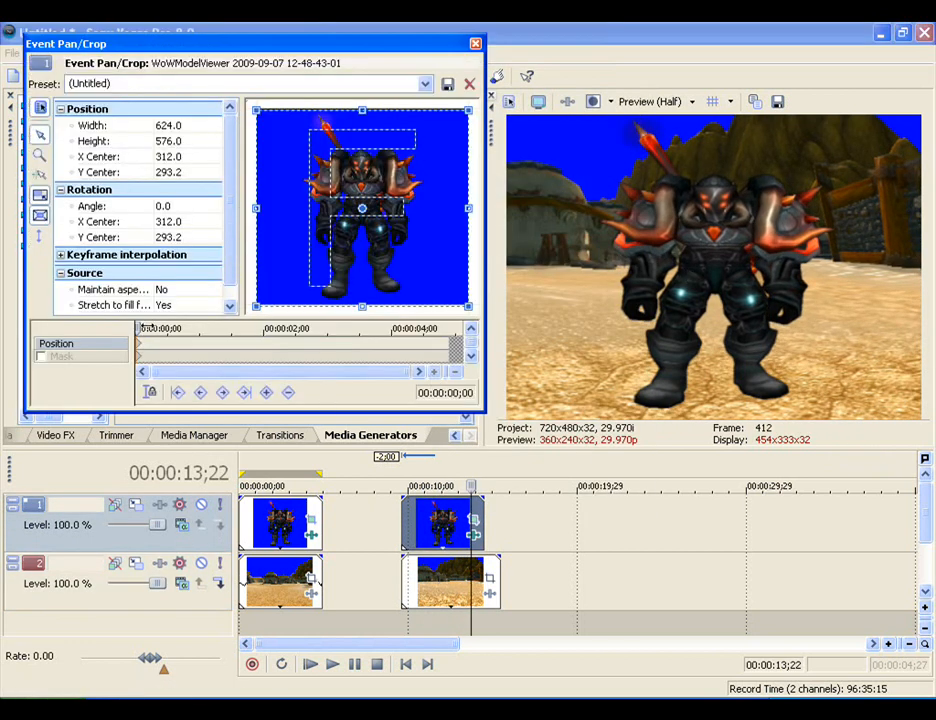
pyautogui.click(147, 326)
pyautogui.moveTo(391, 280); pyautogui.dragTo(341, 224)
pyautogui.moveTo(148, 328); pyautogui.dragTo(117, 325)
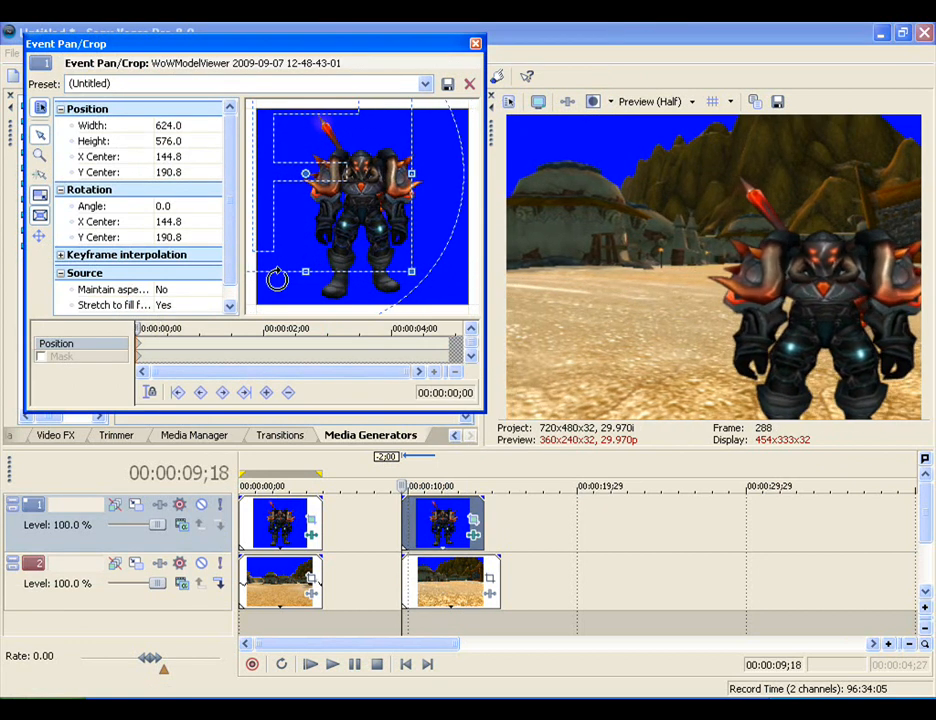
pyautogui.moveTo(367, 228); pyautogui.dragTo(339, 226)
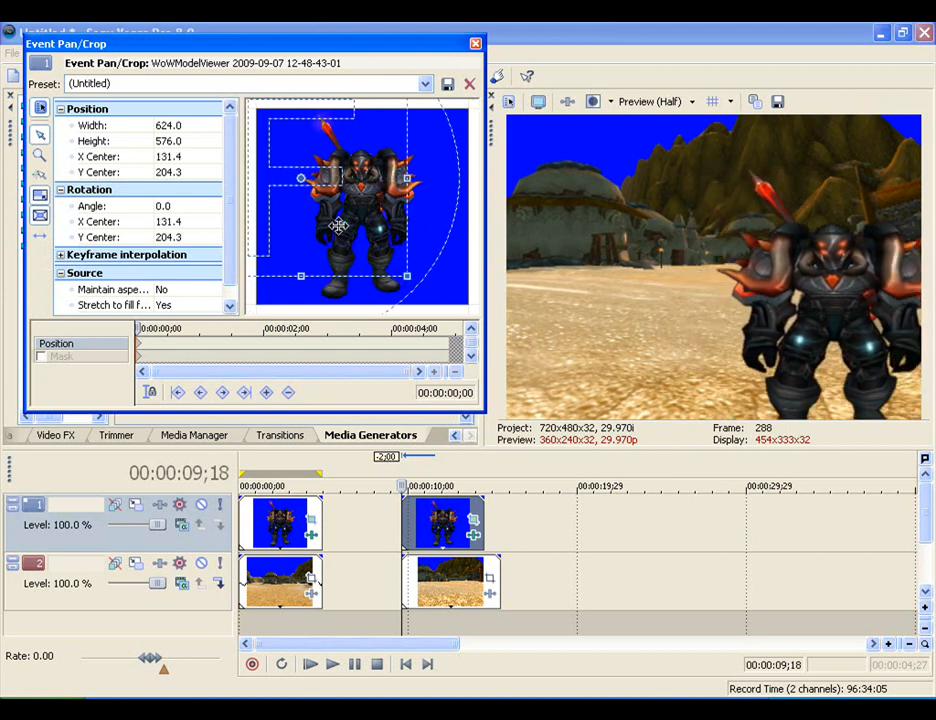
pyautogui.hotkey('ctrl', 'z')
# - Add a position keyframe at 00:00:02;18 and shift its crop frame right along X only, moving the character left of the picture's centre
pyautogui.moveTo(146, 329); pyautogui.dragTo(302, 329)
pyautogui.moveTo(352, 217); pyautogui.dragTo(414, 217)
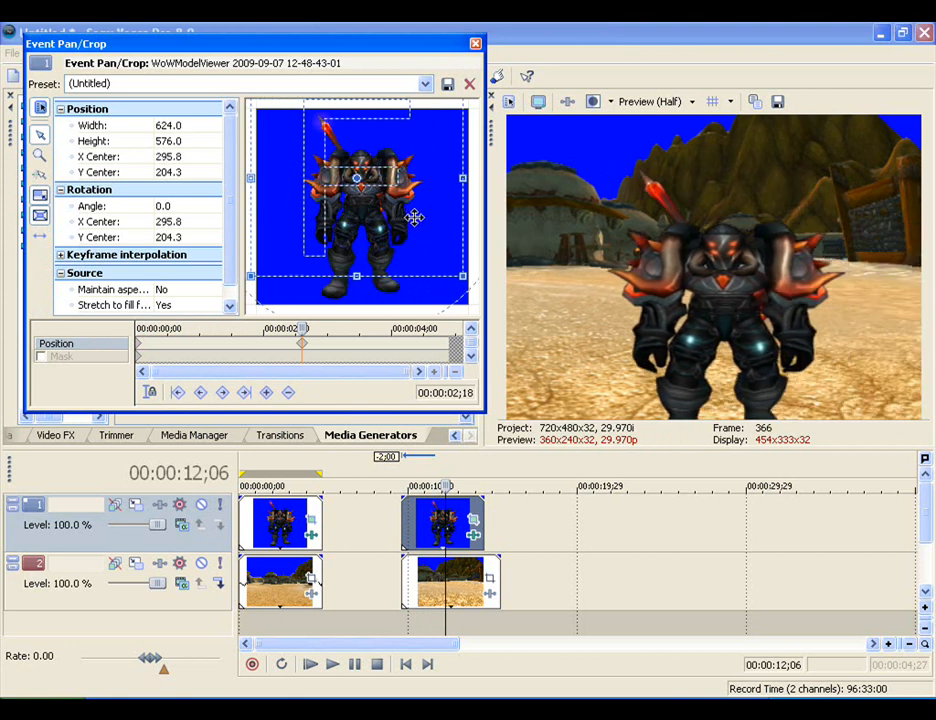
pyautogui.moveTo(301, 329); pyautogui.dragTo(138, 329)
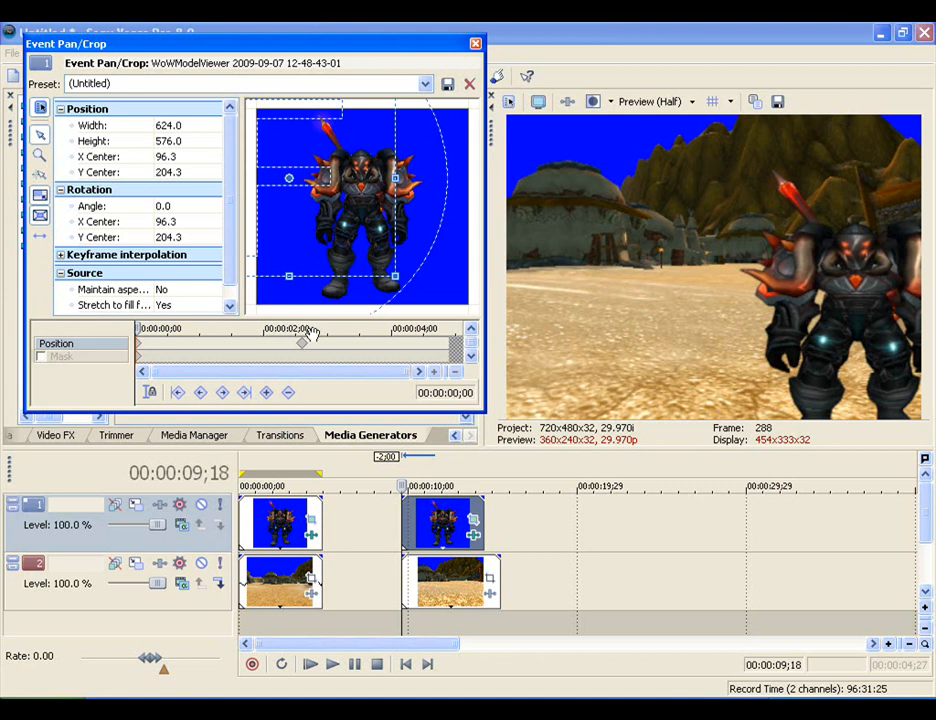
pyautogui.click(301, 344)
pyautogui.moveTo(368, 247); pyautogui.dragTo(408, 247)
# - Close Event Pan/Crop and play the second scene from 00:00:09;18 to check the character's movement against the background
pyautogui.moveTo(301, 329); pyautogui.dragTo(114, 318)
pyautogui.click(477, 45)
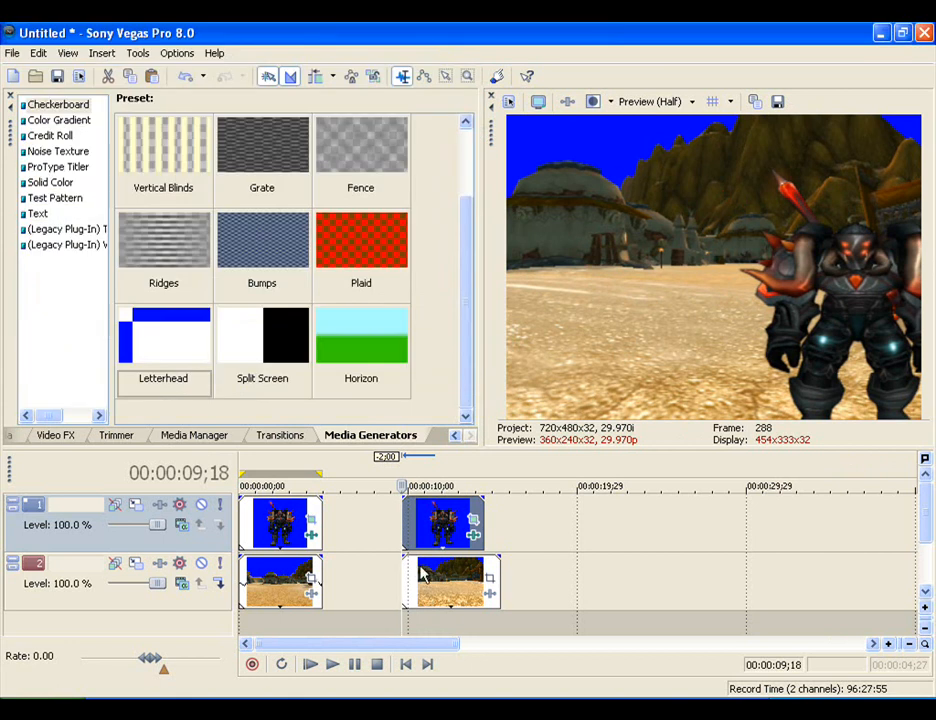
pyautogui.click(333, 664)
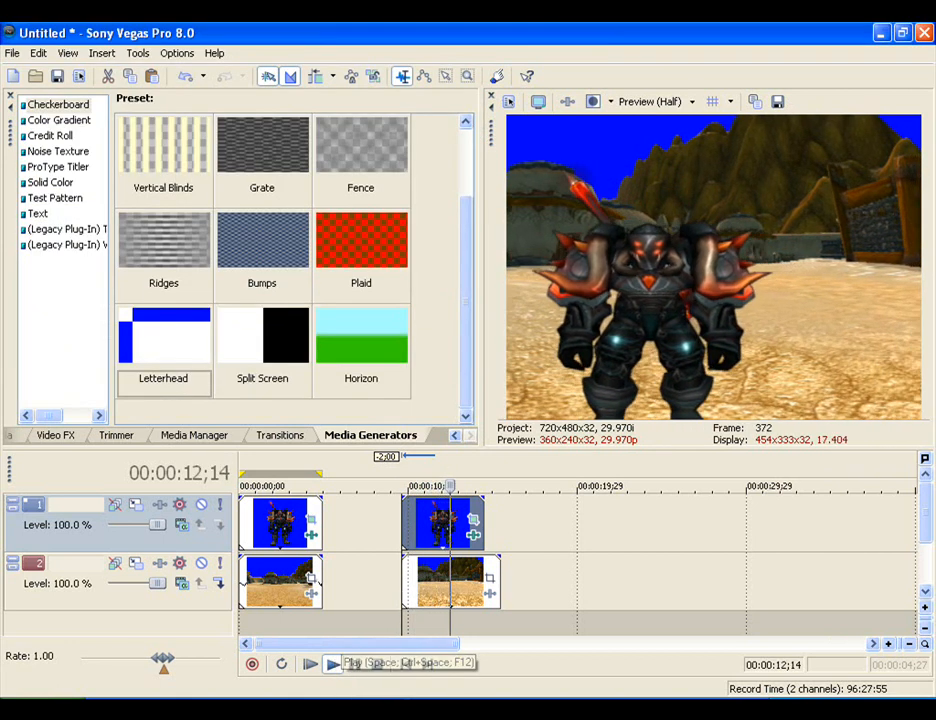
# - Stop playback, open Event Pan/Crop for the copied character clip, and time-stretch the second background clip's end by 00:00:01;28
pyautogui.click(376, 664)
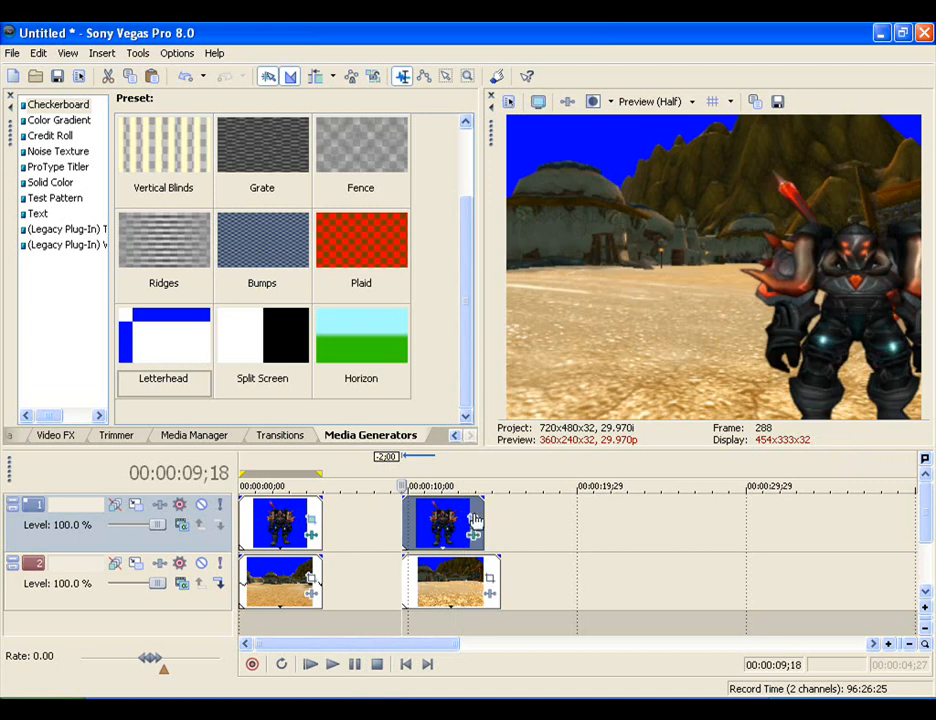
pyautogui.click(475, 519)
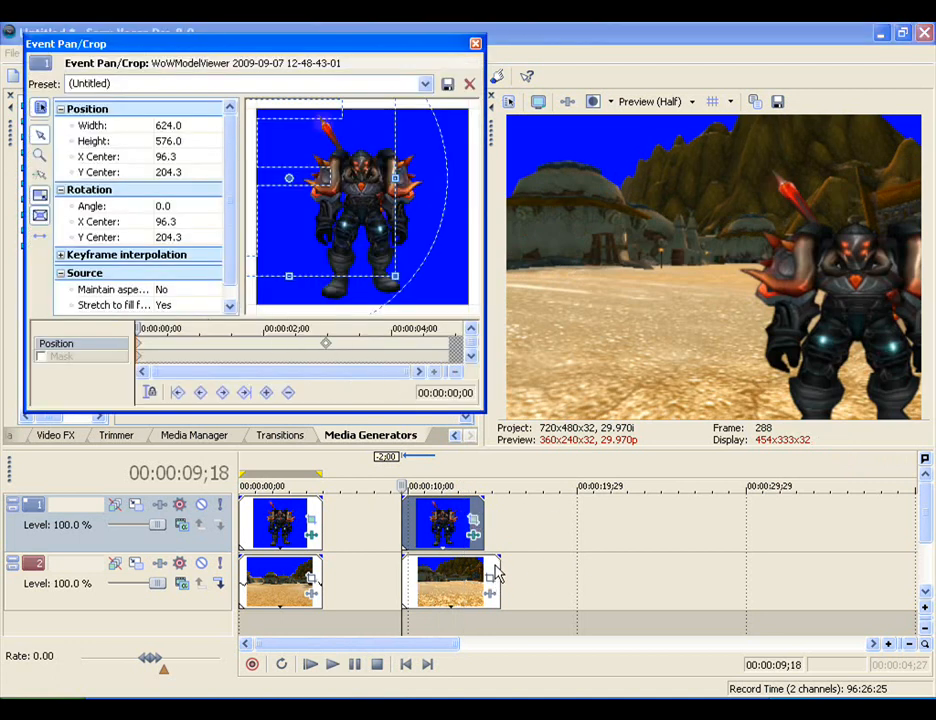
pyautogui.moveTo(497, 571); pyautogui.dragTo(530, 572)
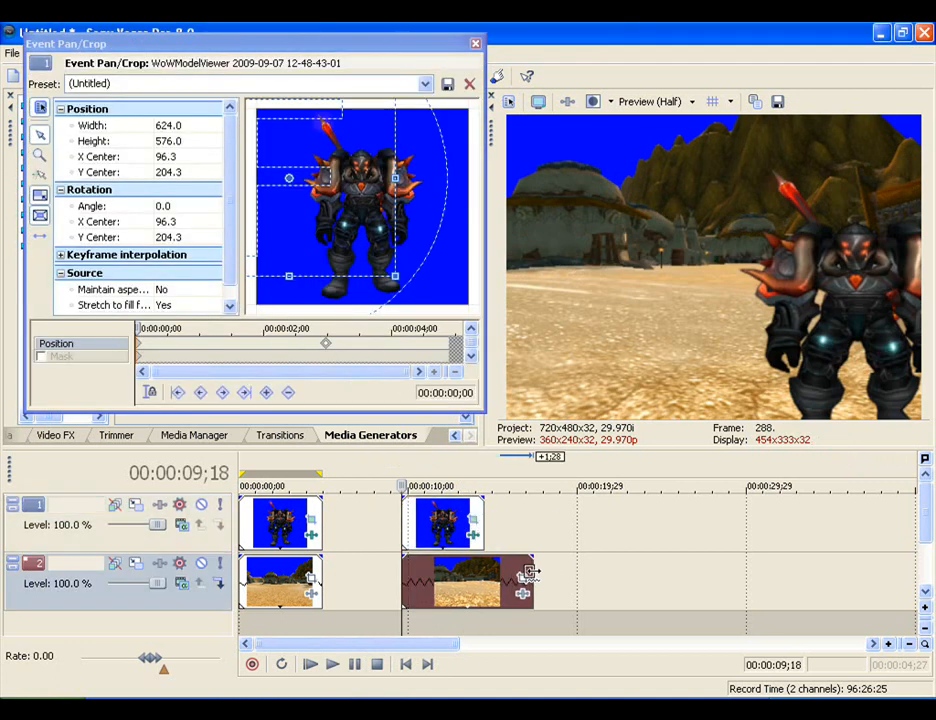
# - Move the copied character clip's second position keyframe to 00:00:03;14 to match the slowed background, and close Event Pan/Crop
pyautogui.click(336, 347)
pyautogui.moveTo(138, 328); pyautogui.dragTo(359, 330)
pyautogui.click(359, 343)
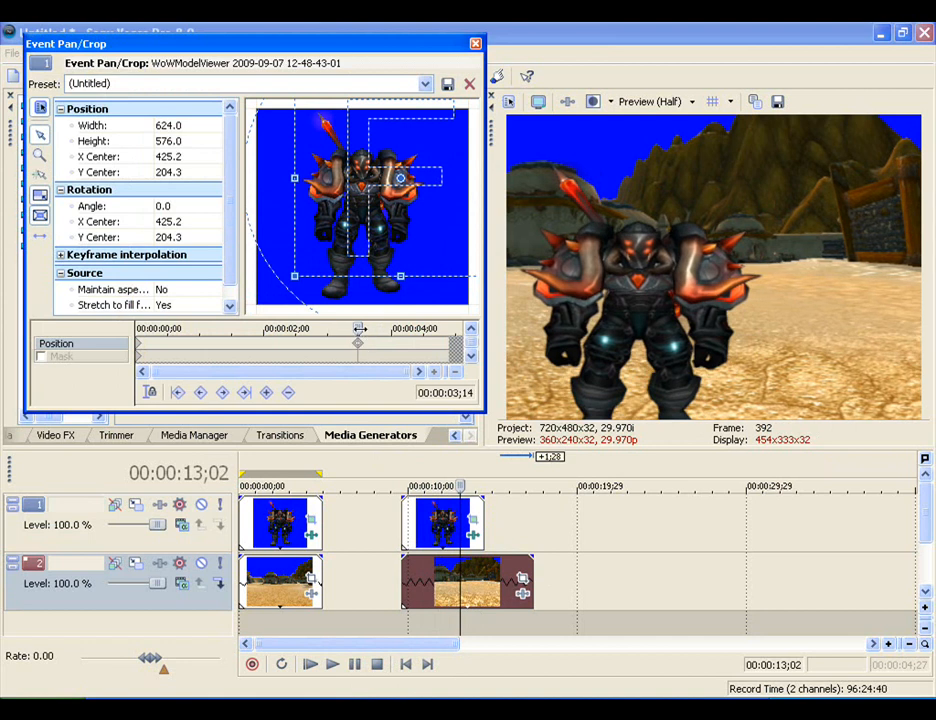
pyautogui.moveTo(356, 328); pyautogui.dragTo(333, 329)
pyautogui.click(357, 347)
pyautogui.click(476, 45)
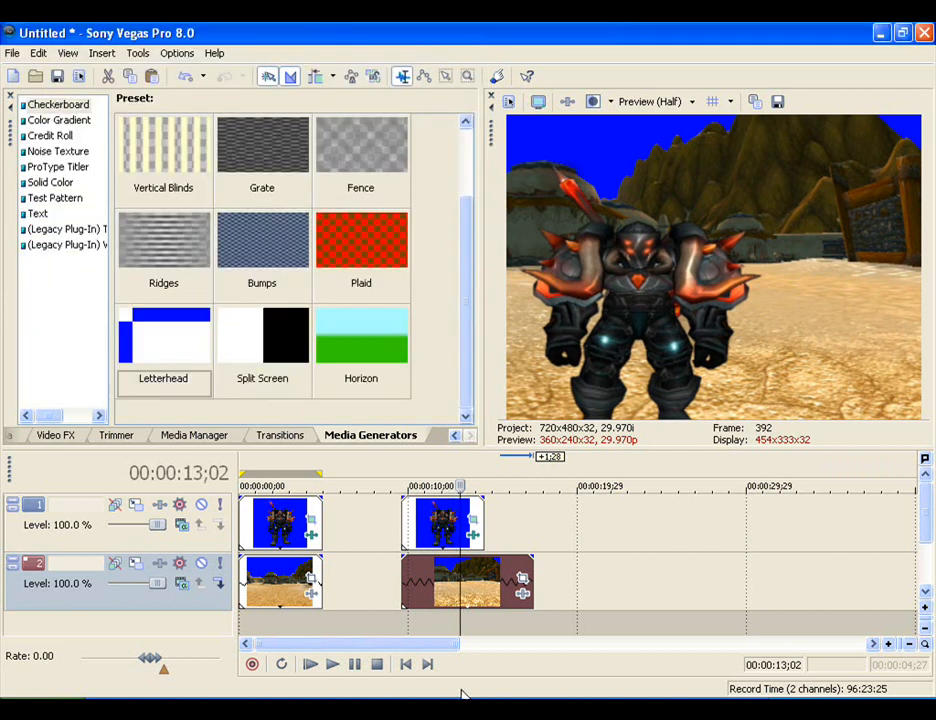
# - Move the second scene's background and character clips 00:00:04;21 earlier so they directly follow the first scene's clips
pyautogui.click(410, 666)
pyautogui.moveTo(460, 618); pyautogui.dragTo(380, 605)
pyautogui.moveTo(440, 526); pyautogui.dragTo(358, 527)
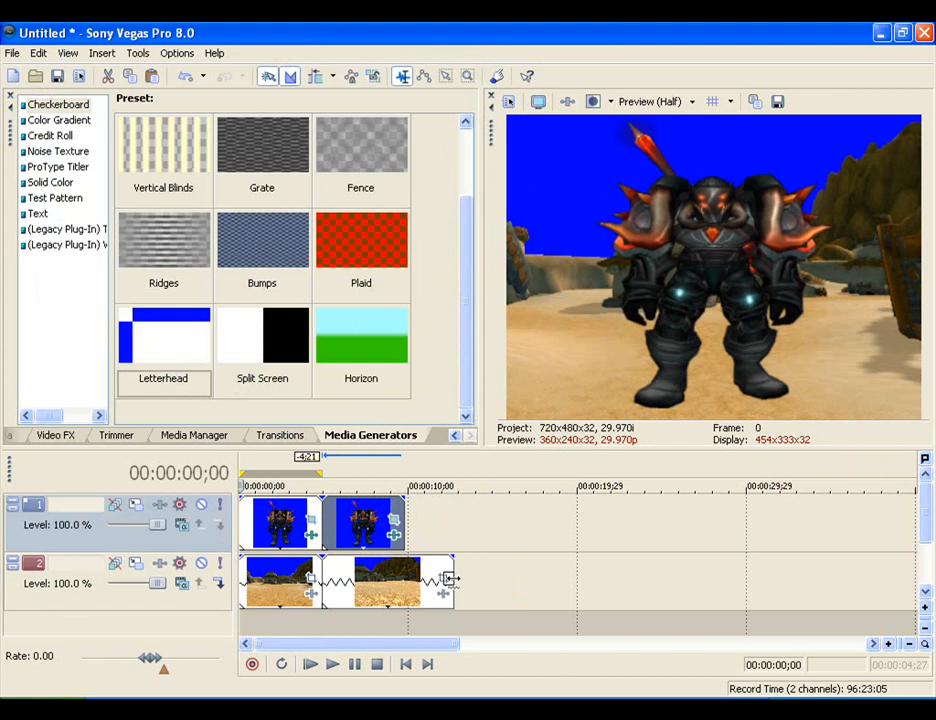
pyautogui.moveTo(449, 578); pyautogui.dragTo(409, 578)
pyautogui.hotkey('ctrl', 'z')
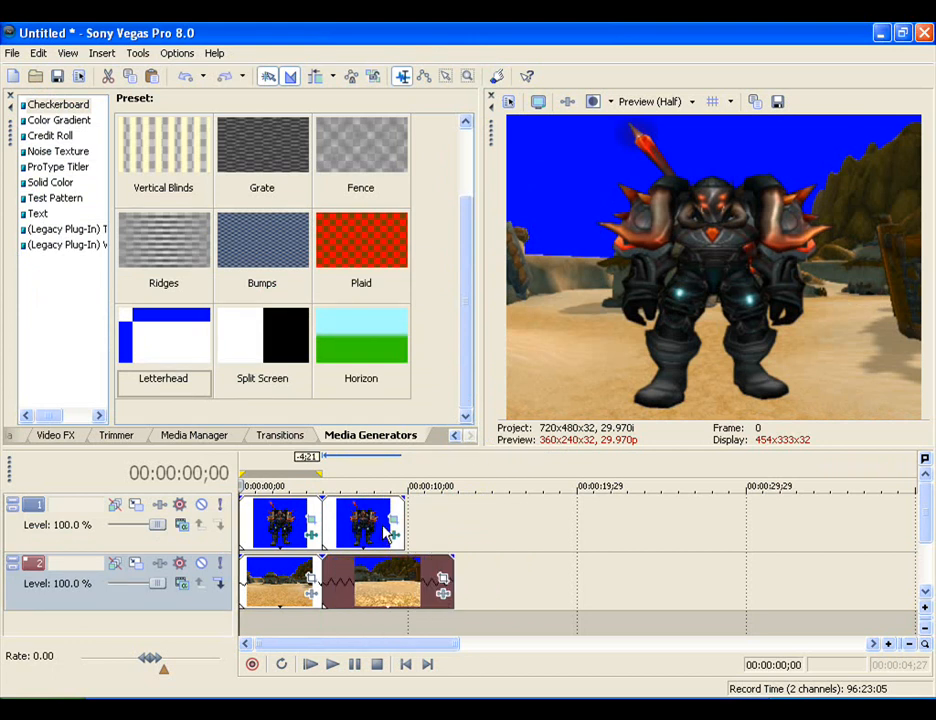
# - Reopen Event Pan/Crop for the second character clip, move its second position keyframe to the clip's end, and close the dialog
pyautogui.click(395, 521)
pyautogui.moveTo(350, 324); pyautogui.dragTo(187, 327)
pyautogui.moveTo(358, 344); pyautogui.dragTo(137, 330)
pyautogui.moveTo(236, 349); pyautogui.dragTo(456, 354)
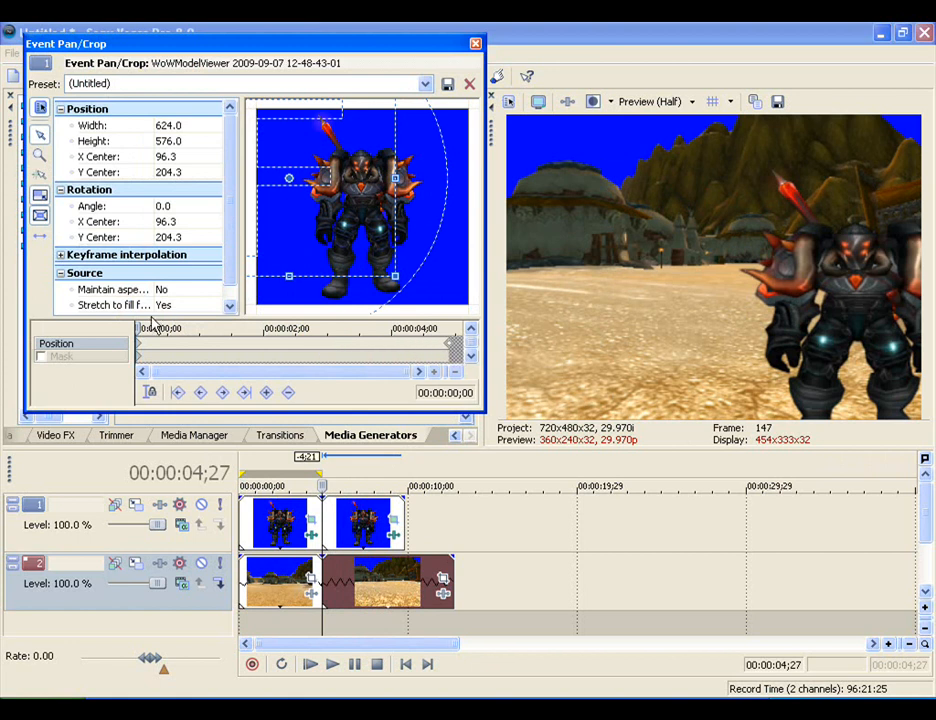
pyautogui.moveTo(138, 329); pyautogui.dragTo(94, 348)
pyautogui.click(476, 44)
pyautogui.click(373, 584)
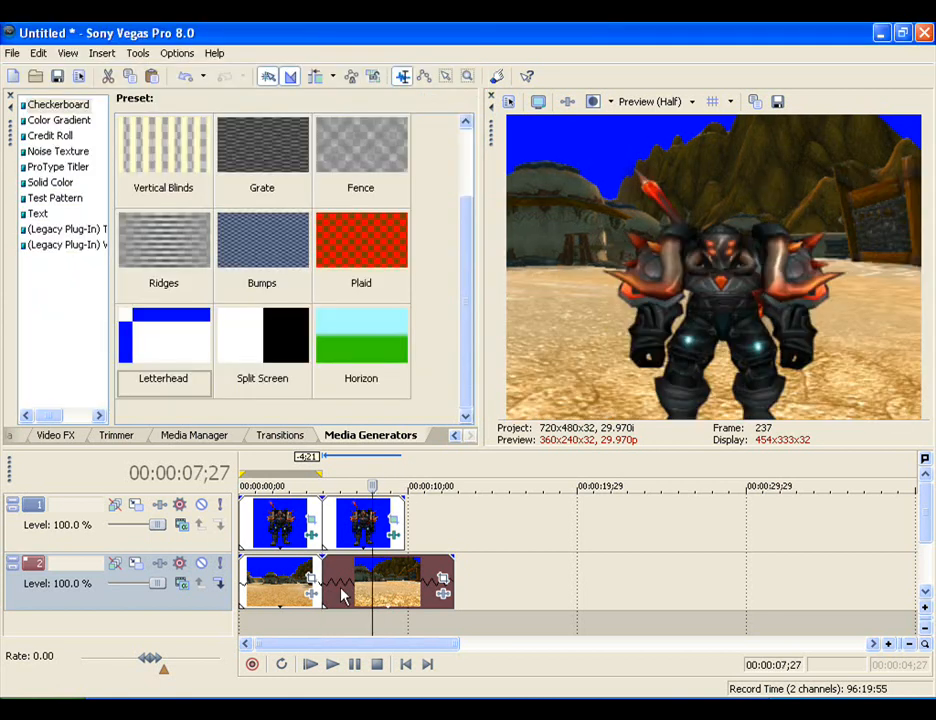
pyautogui.click(275, 584)
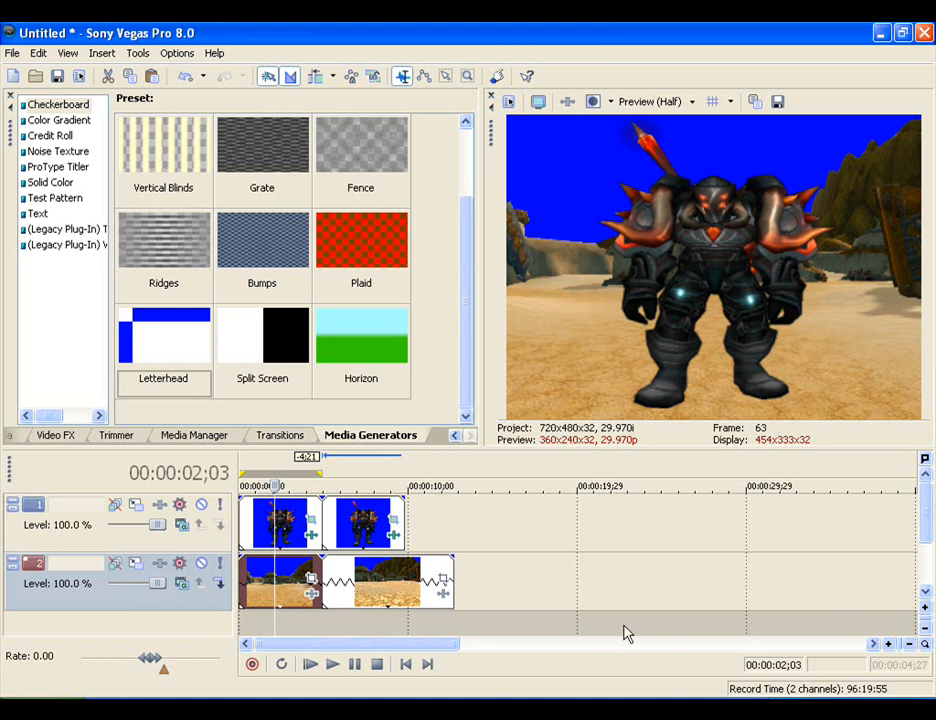
pyautogui.rightClick(790, 715)
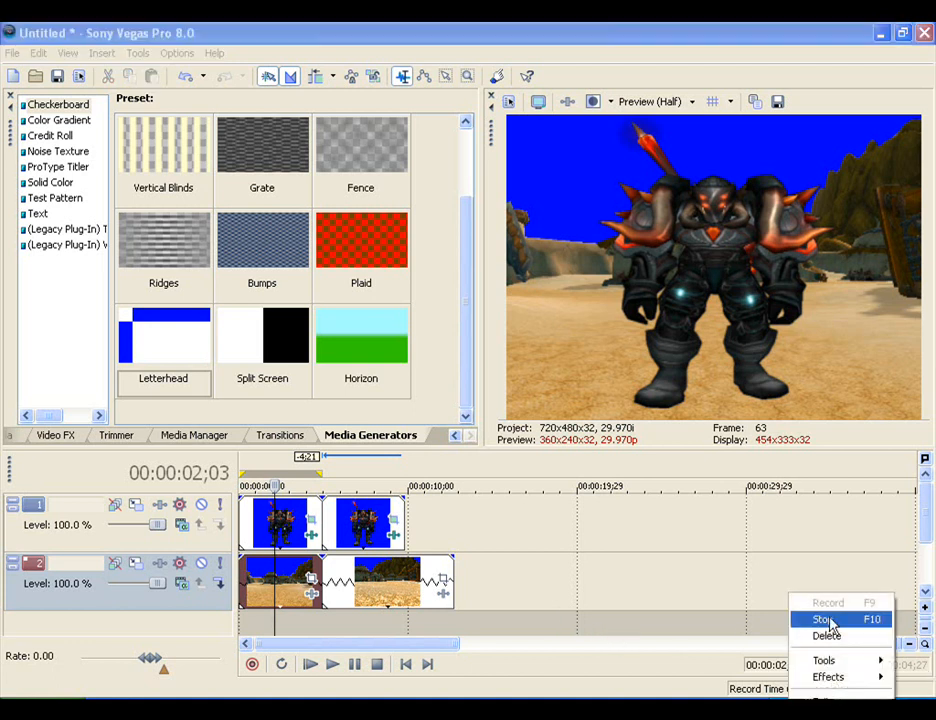
pyautogui.click(822, 619)
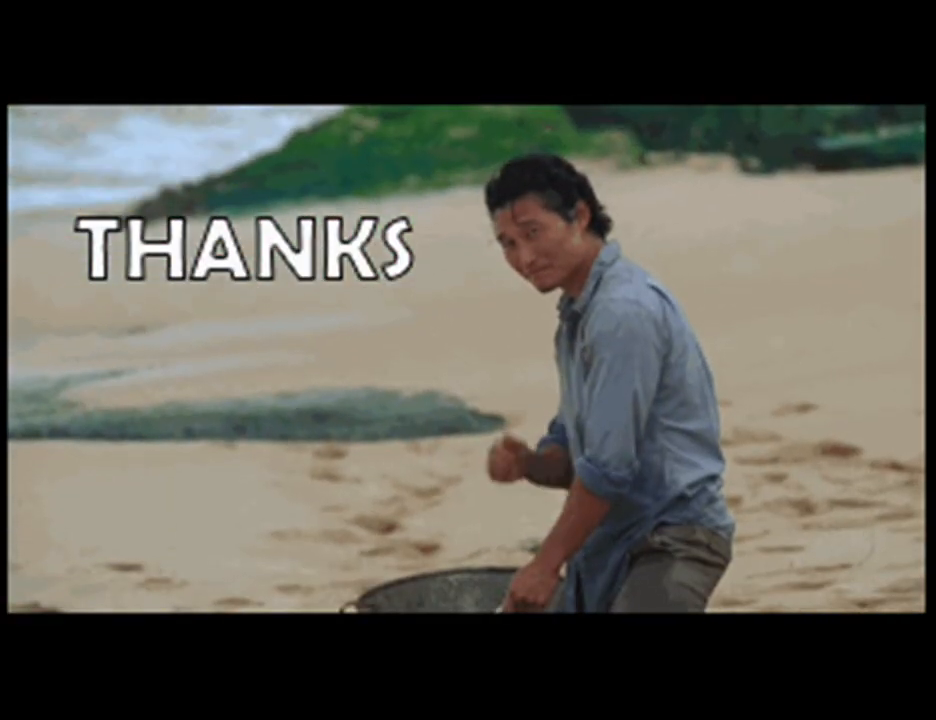